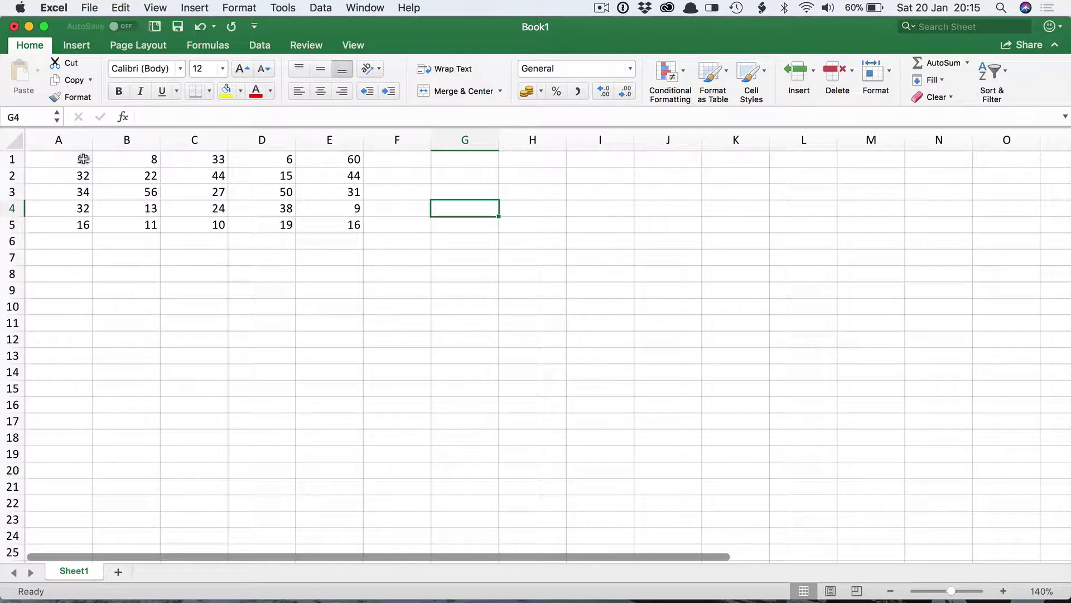
Inspect the data block A1:E5, noting values such as 60 in E1 and 6 in D1.
{"action": "left_click_drag", "start_coordinate": [83, 160], "coordinate": [325, 225]}
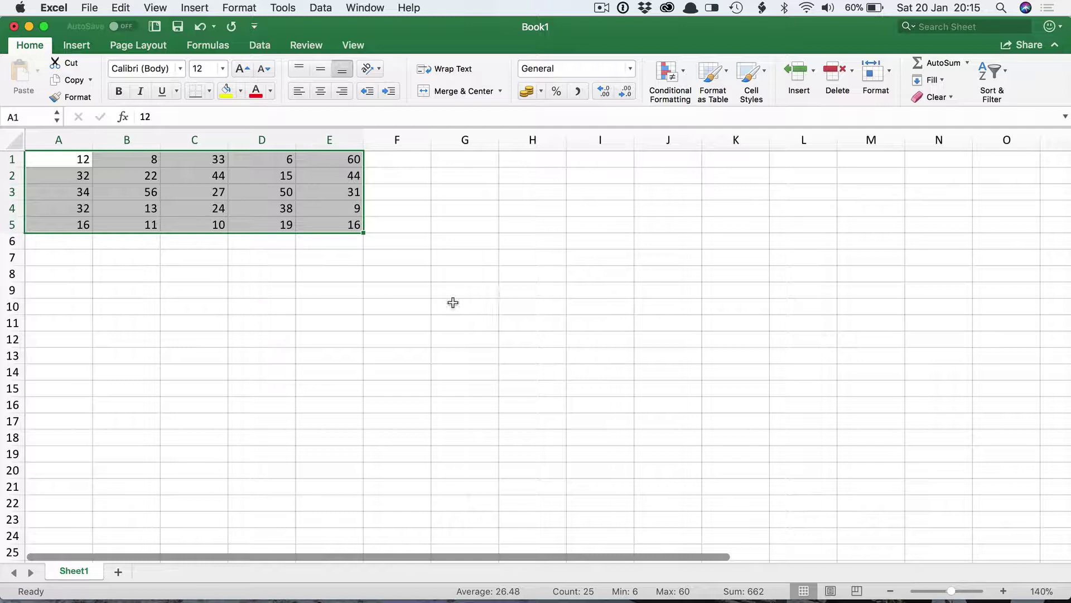
{"action": "left_click", "coordinate": [430, 310]}
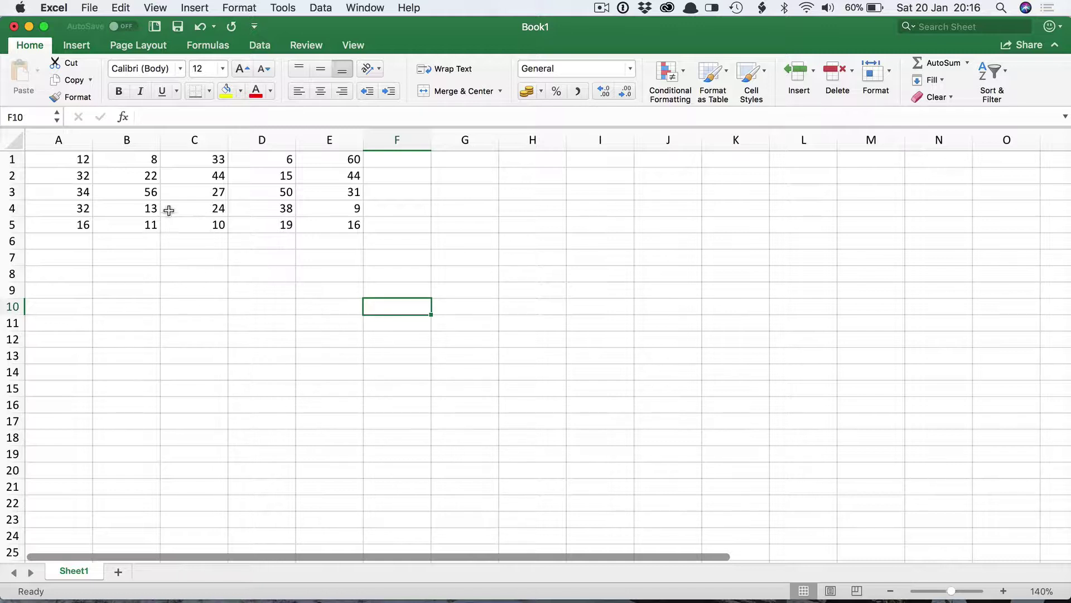
{"action": "left_click", "coordinate": [333, 161]}
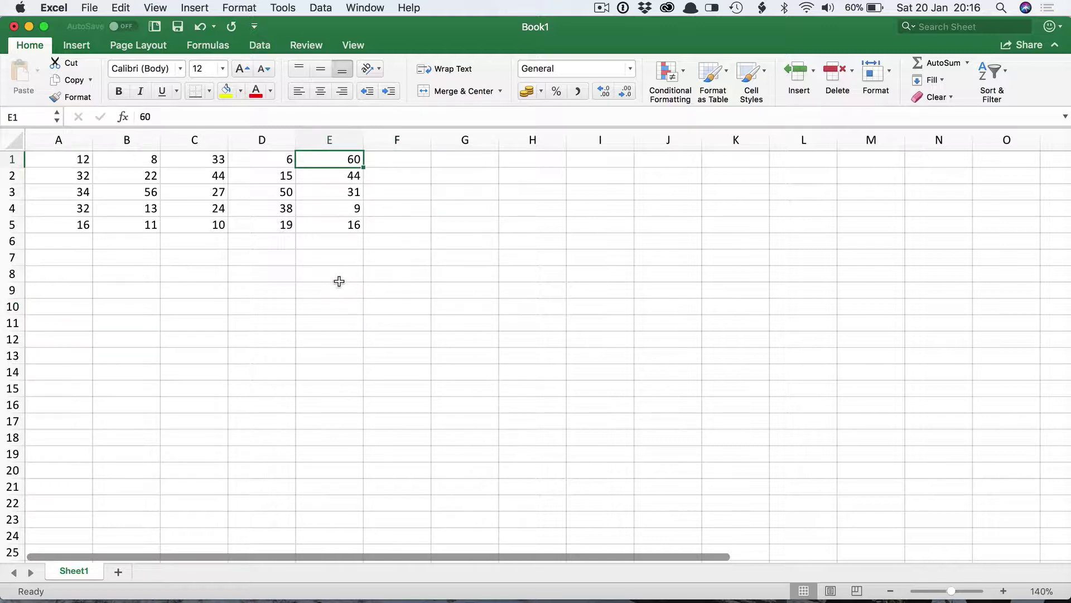
{"action": "left_click", "coordinate": [265, 161]}
{"action": "left_click", "coordinate": [473, 331]}
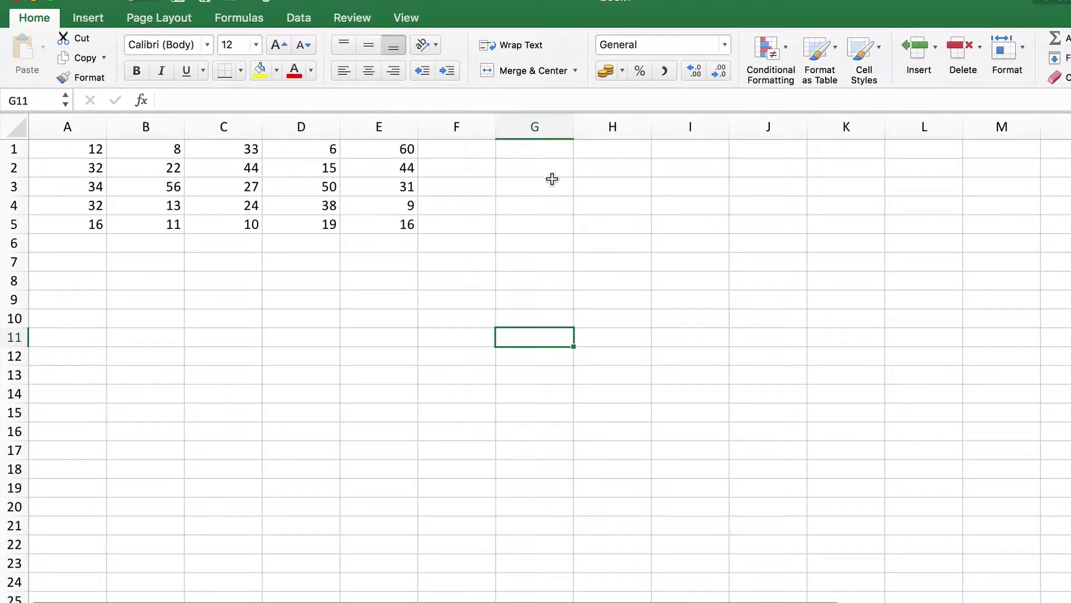
Label G2 'MIN' and enter =min(A1:E5) in H2 to get the smallest value.
{"action": "left_click", "coordinate": [535, 170]}
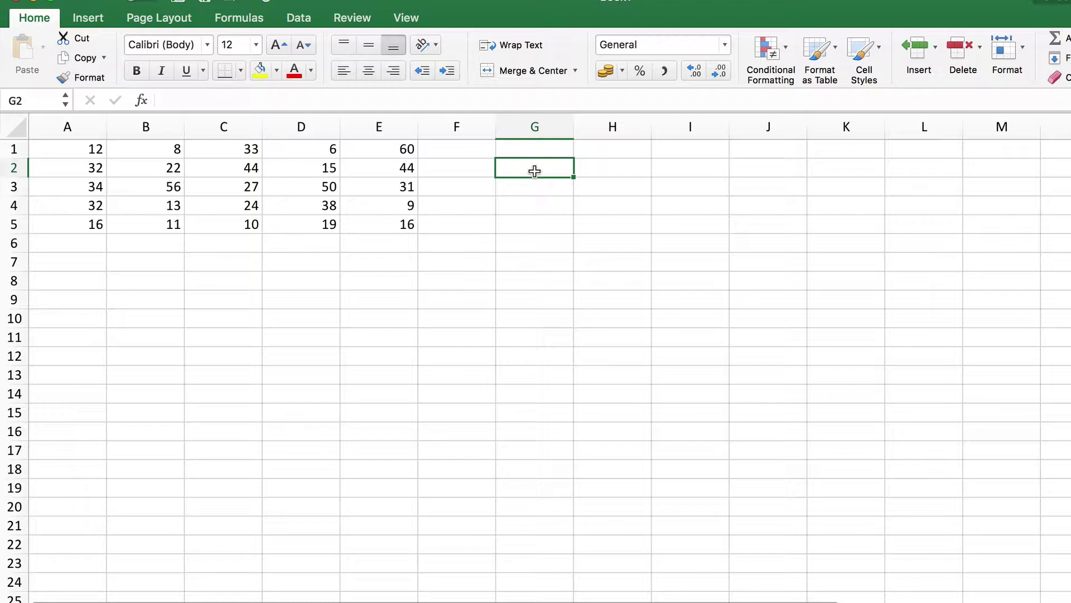
{"action": "type", "text": "MIN"}
{"action": "key", "text": "Tab"}
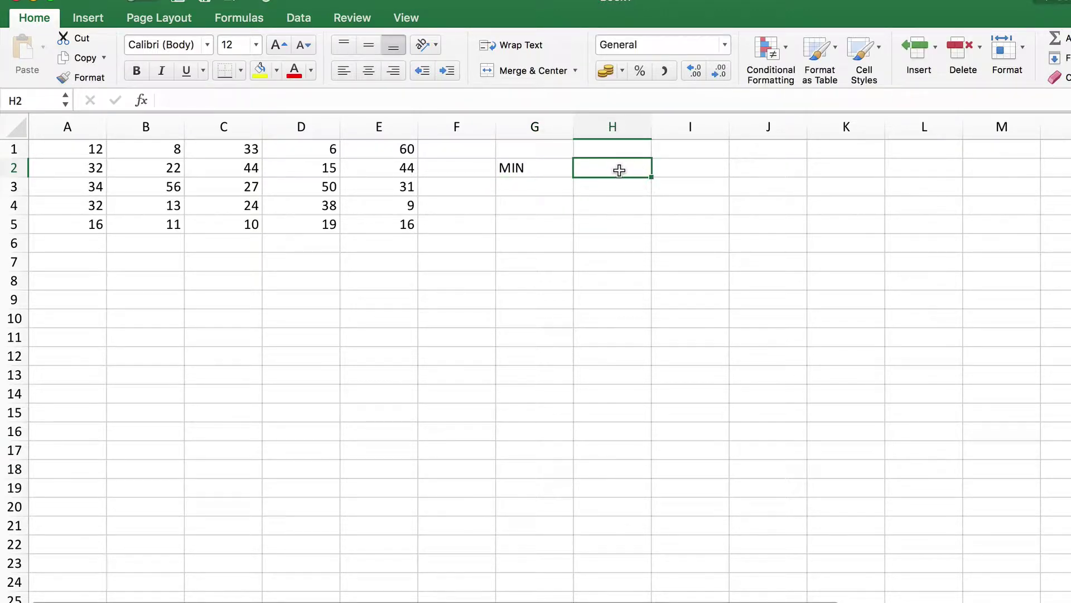
{"action": "type", "text": "="}
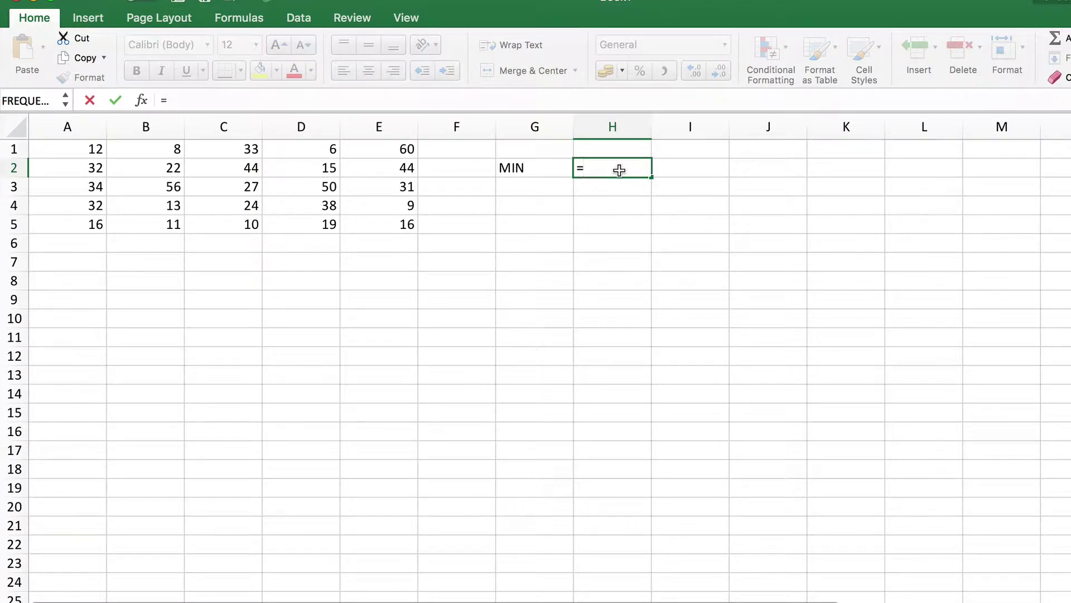
{"action": "type", "text": "min"}
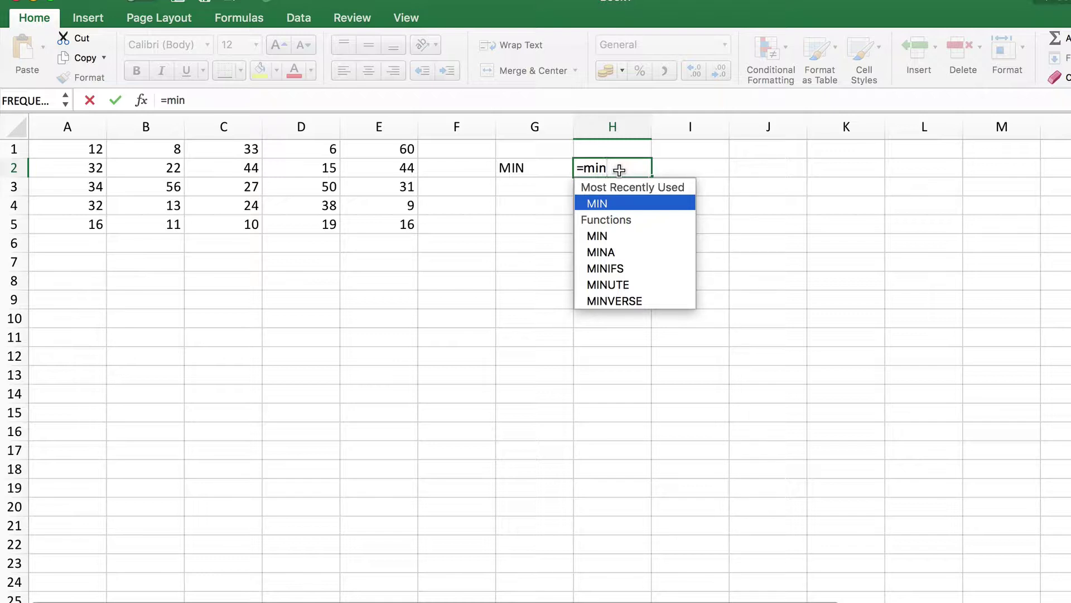
{"action": "type", "text": "("}
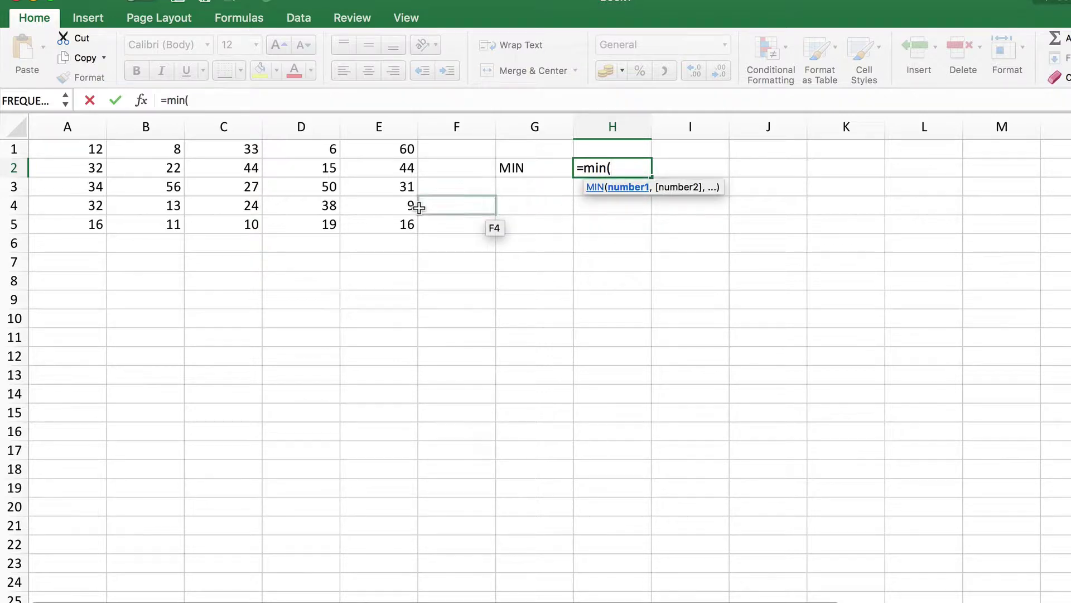
{"action": "left_click_drag", "start_coordinate": [95, 146], "coordinate": [366, 215]}
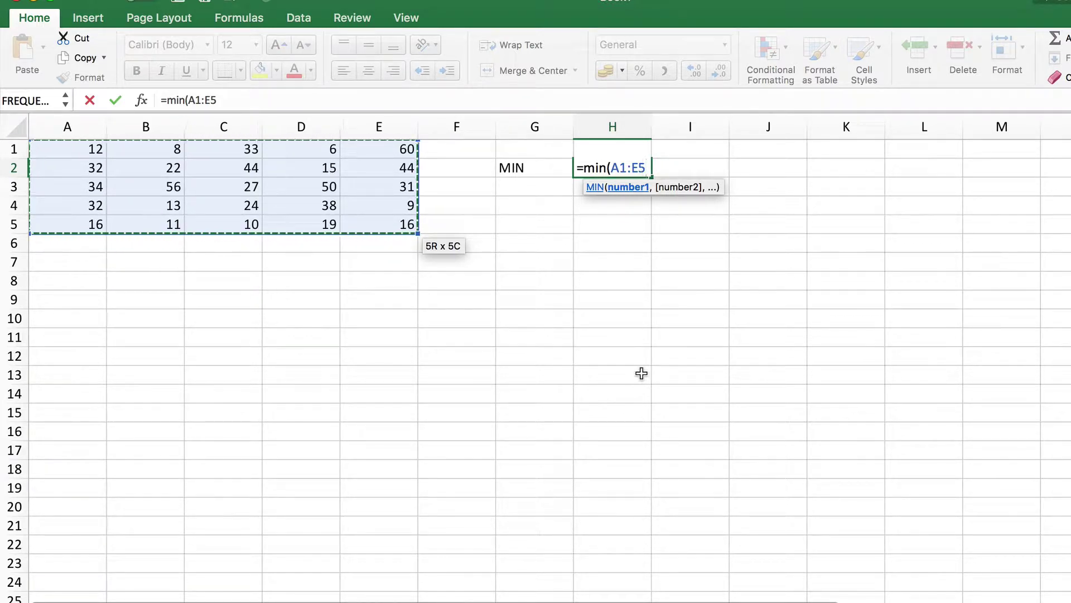
{"action": "type", "text": ")"}
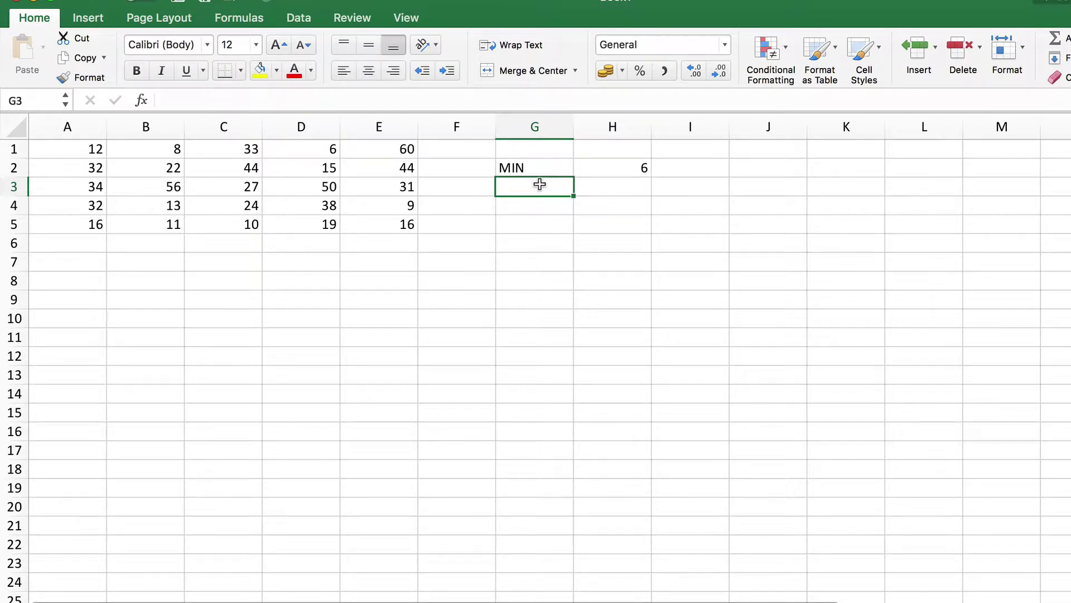
Label G3 'MAX' and enter =max(A1:E4) in H3, returning 60.
{"action": "type", "text": "MAX"}
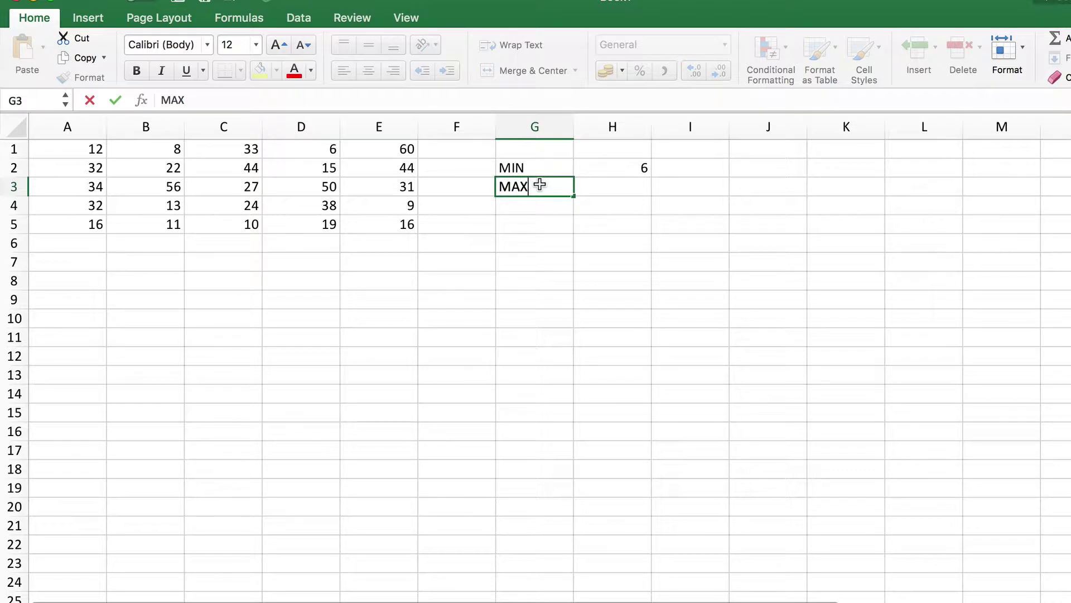
{"action": "key", "text": "Tab"}
{"action": "type", "text": "="}
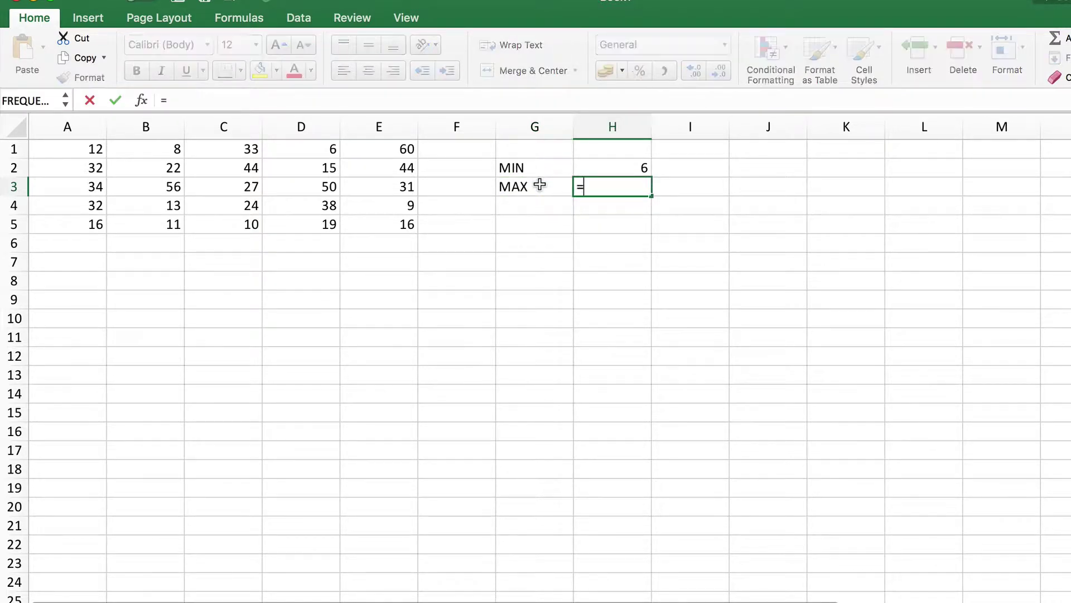
{"action": "type", "text": "max"}
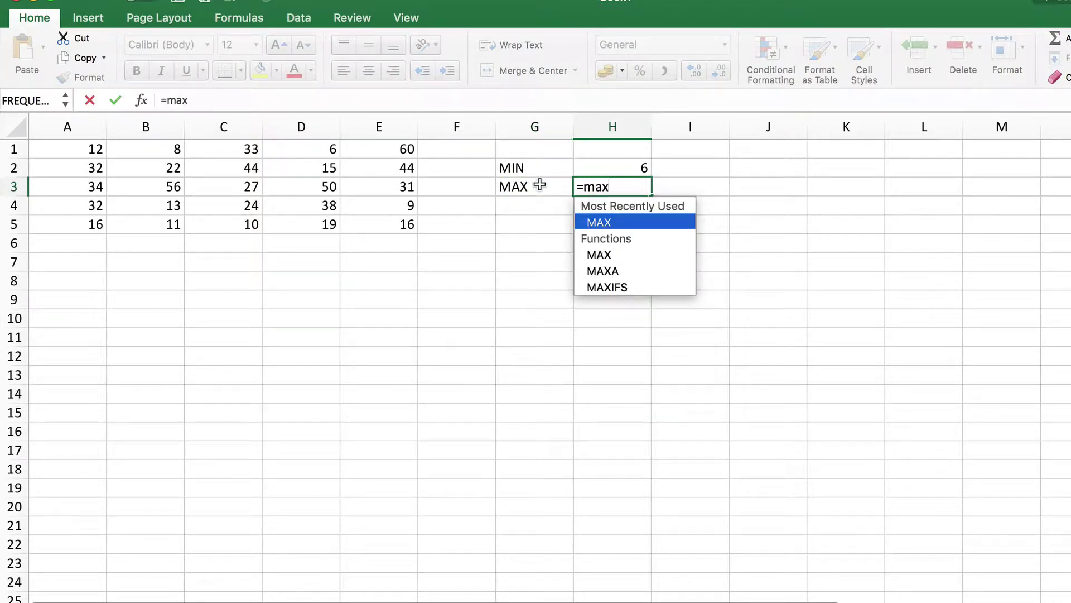
{"action": "type", "text": "("}
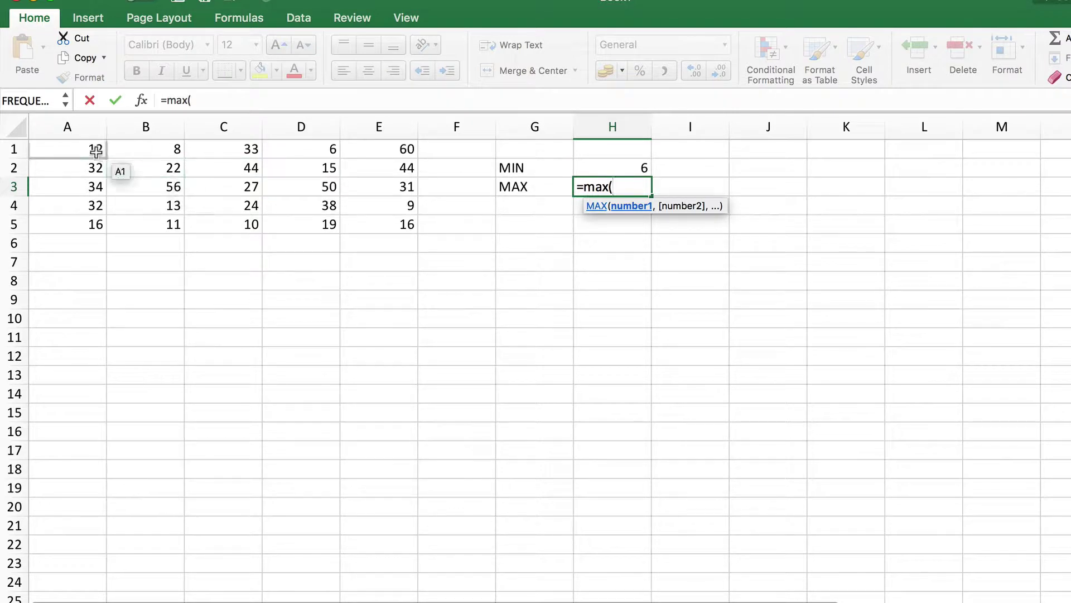
{"action": "left_click_drag", "start_coordinate": [96, 151], "coordinate": [370, 213]}
{"action": "type", "text": ")"}
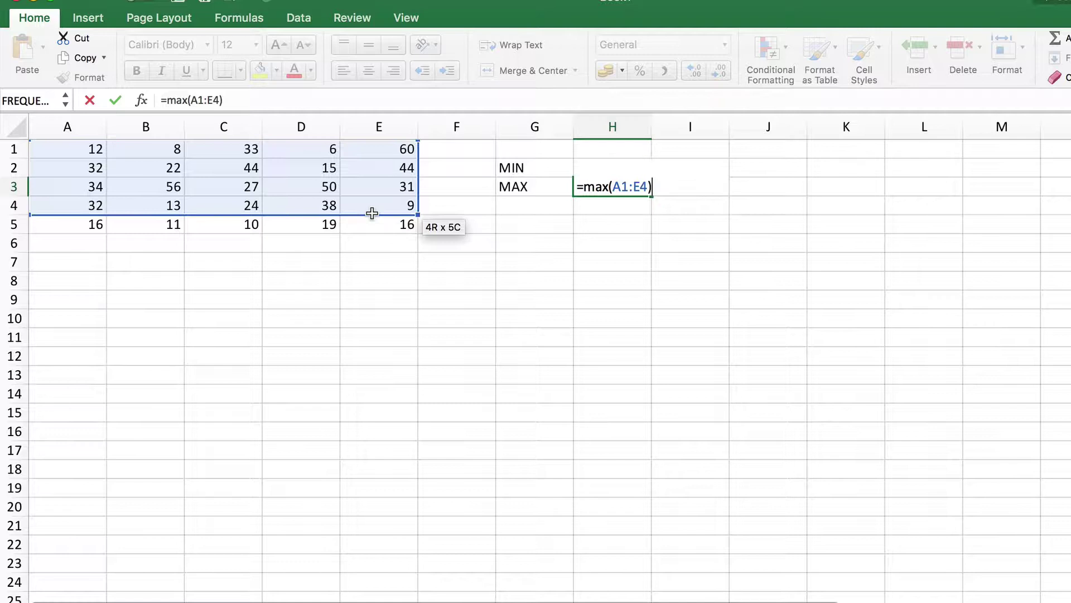
{"action": "key", "text": "Return"}
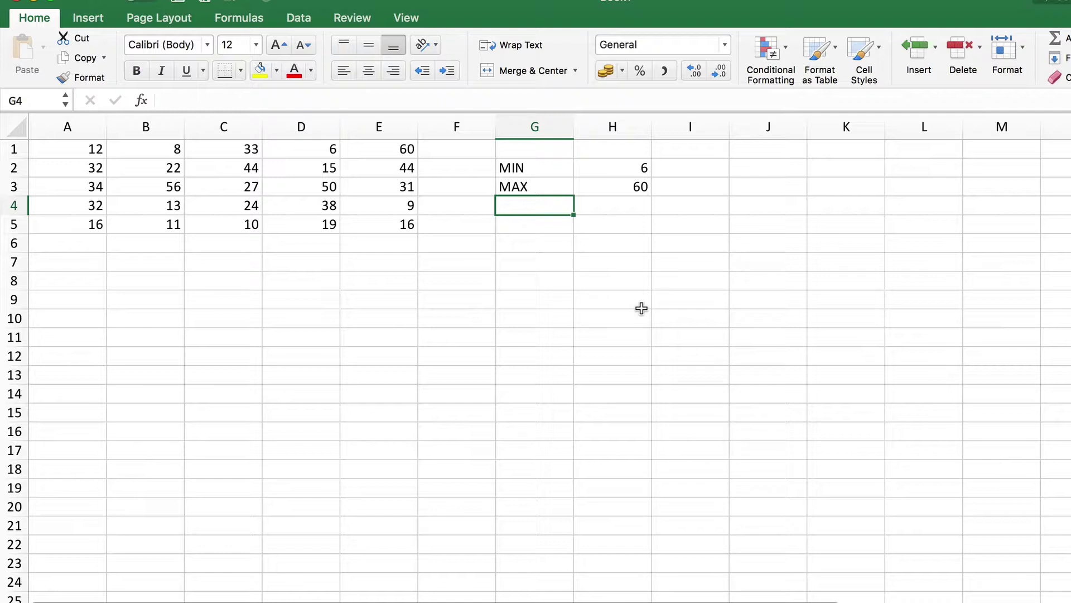
Label G4 'Range' and enter =H3-H2 in H4, giving 54.
{"action": "type", "text": "Range"}
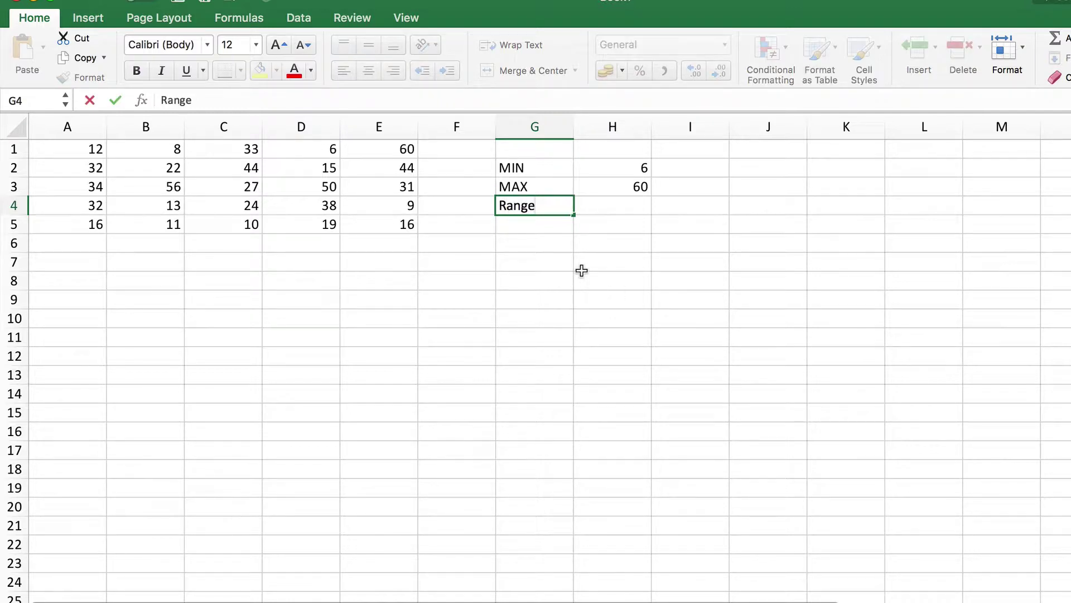
{"action": "key", "text": "Tab"}
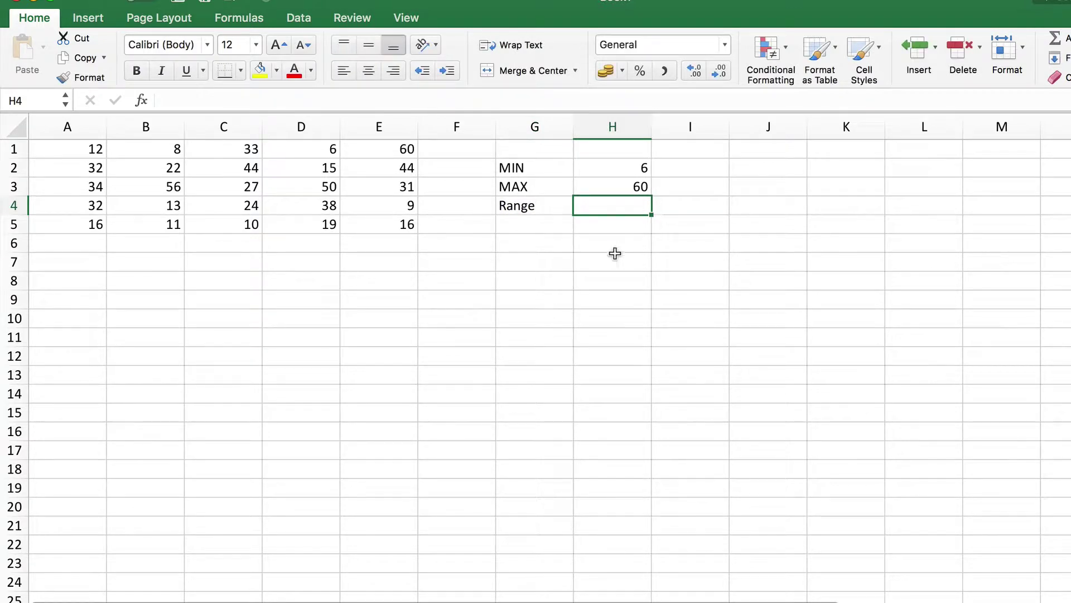
{"action": "type", "text": "="}
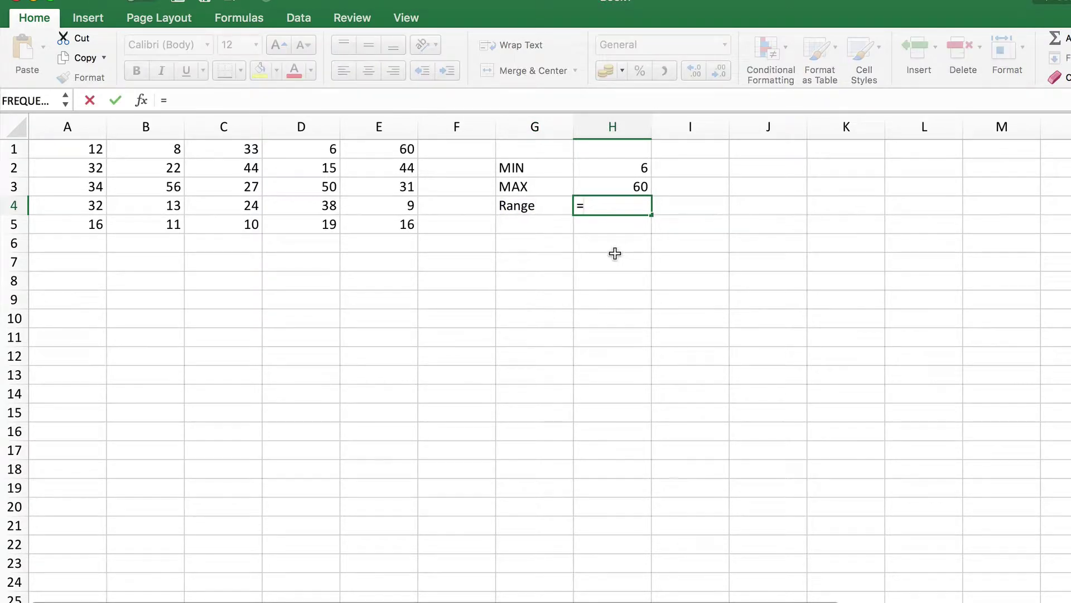
{"action": "left_click", "coordinate": [614, 187]}
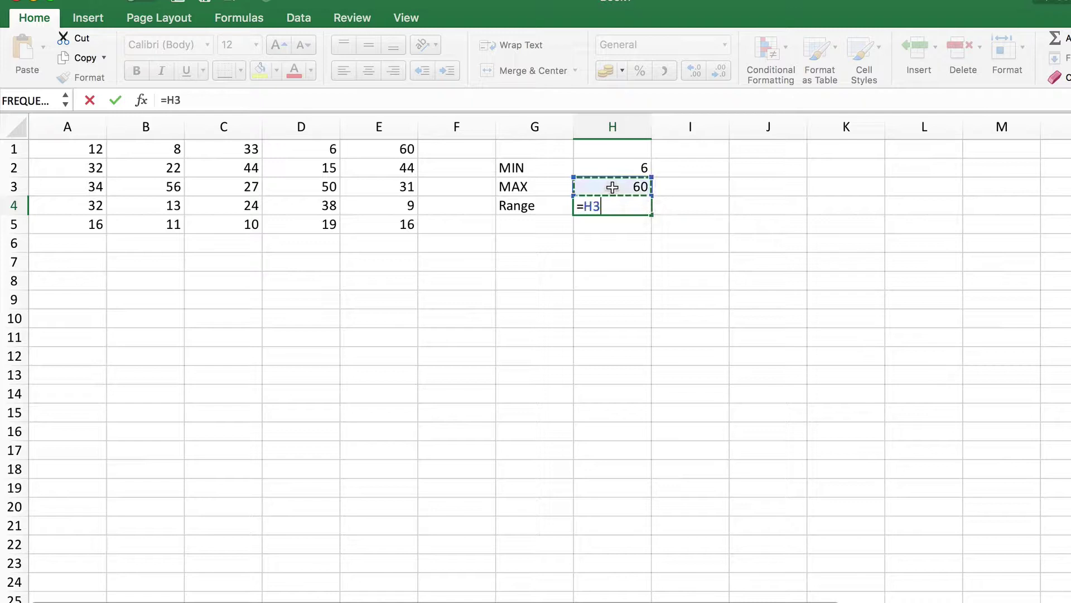
{"action": "type", "text": "-"}
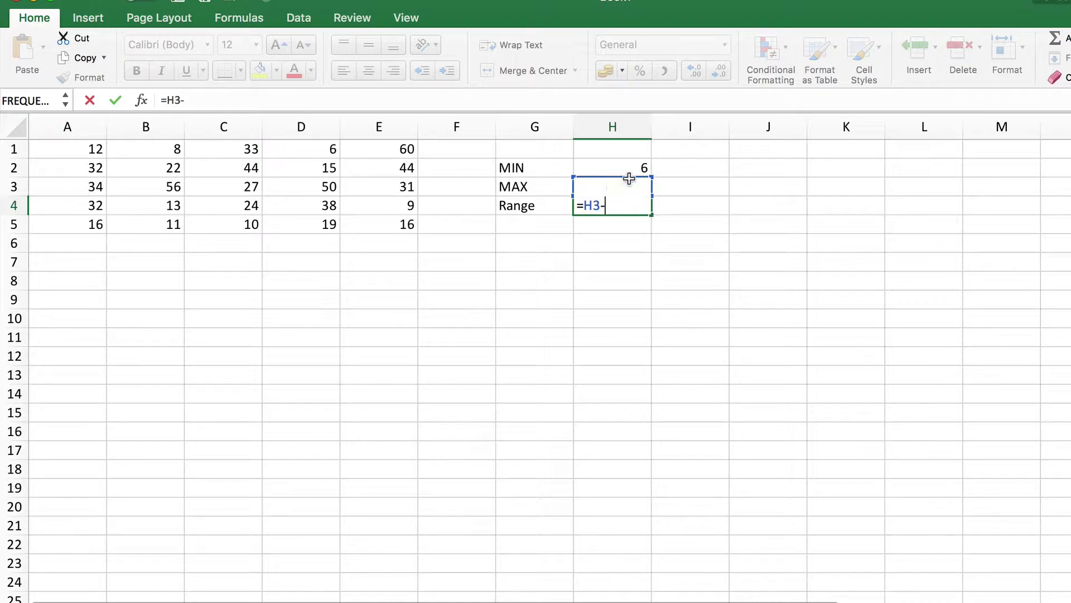
{"action": "left_click", "coordinate": [627, 167]}
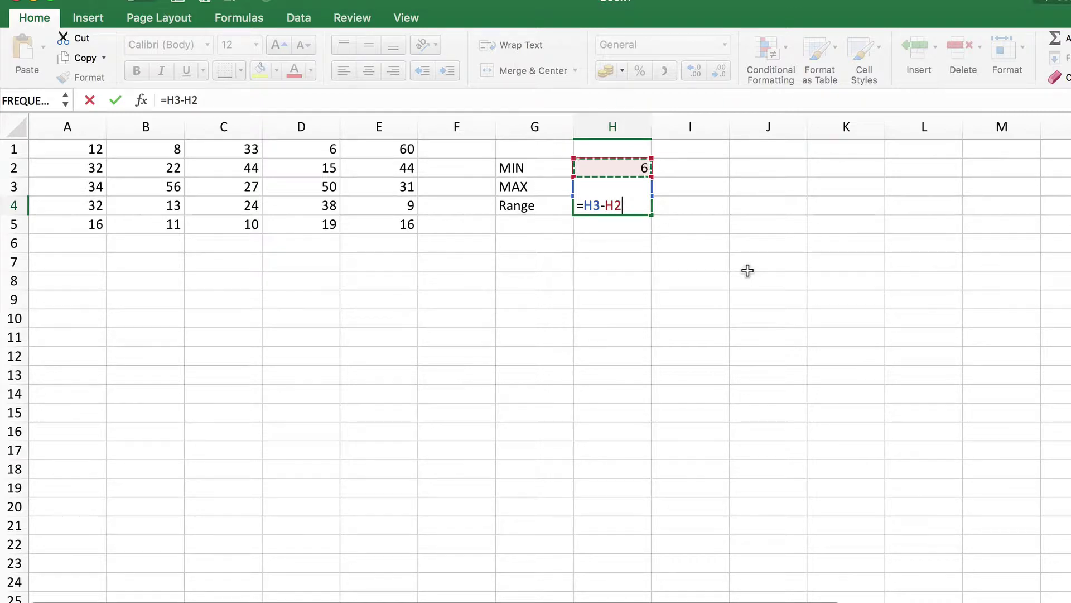
{"action": "key", "text": "Return"}
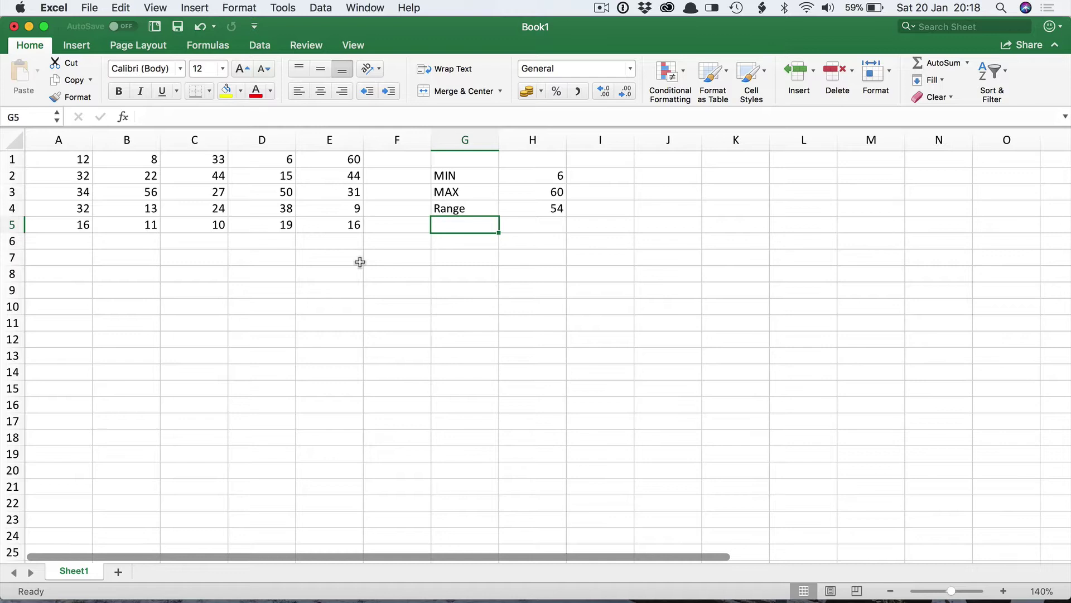
Add the headings LCB in A7 and UCB in B7.
{"action": "left_click", "coordinate": [73, 259]}
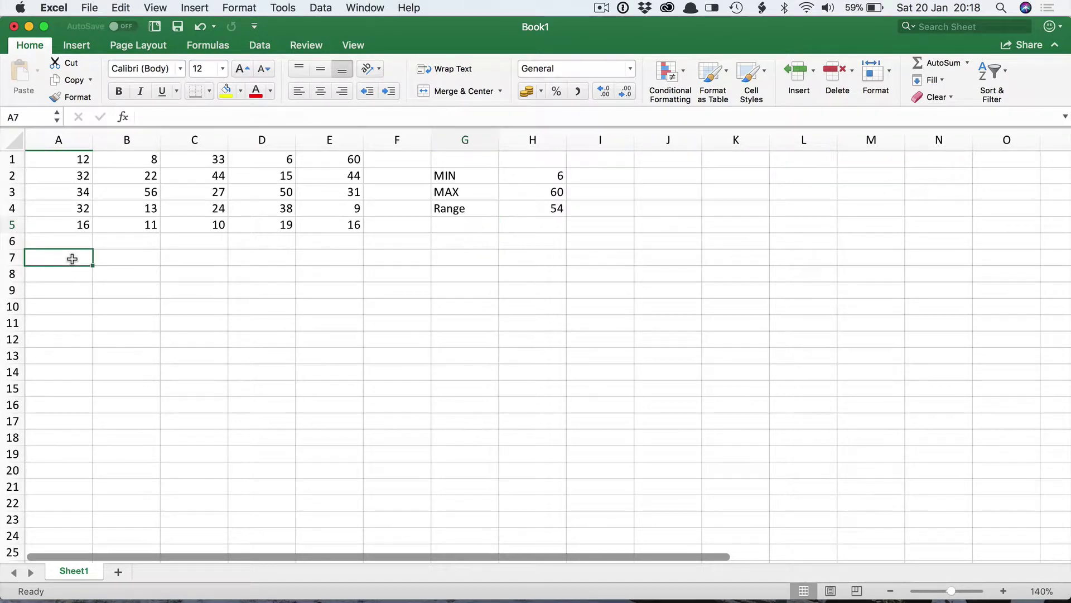
{"action": "type", "text": "LCB"}
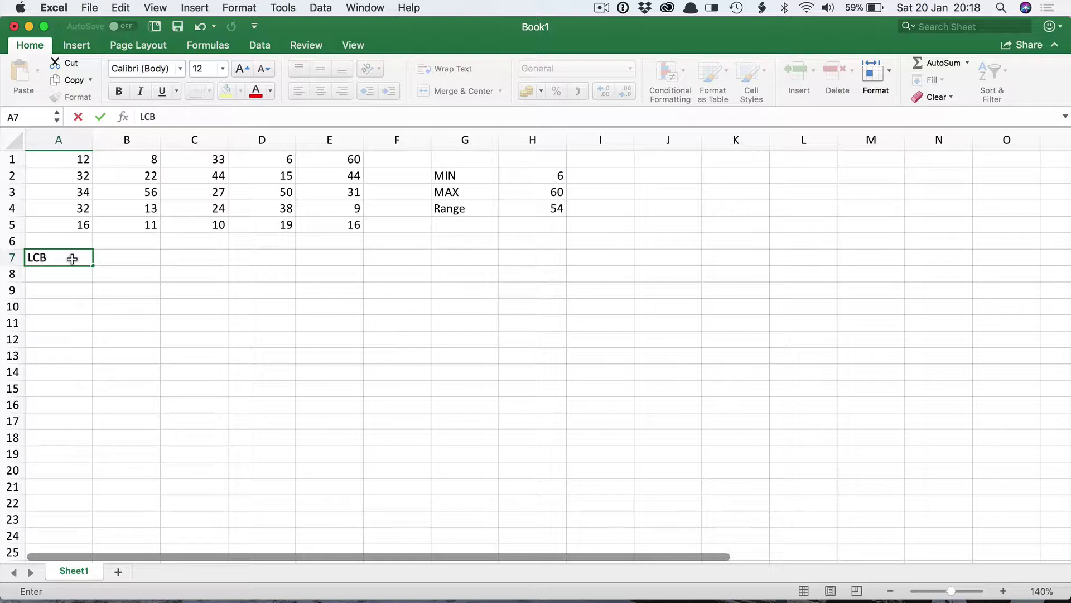
{"action": "key", "text": "Tab"}
{"action": "type", "text": "UC"}
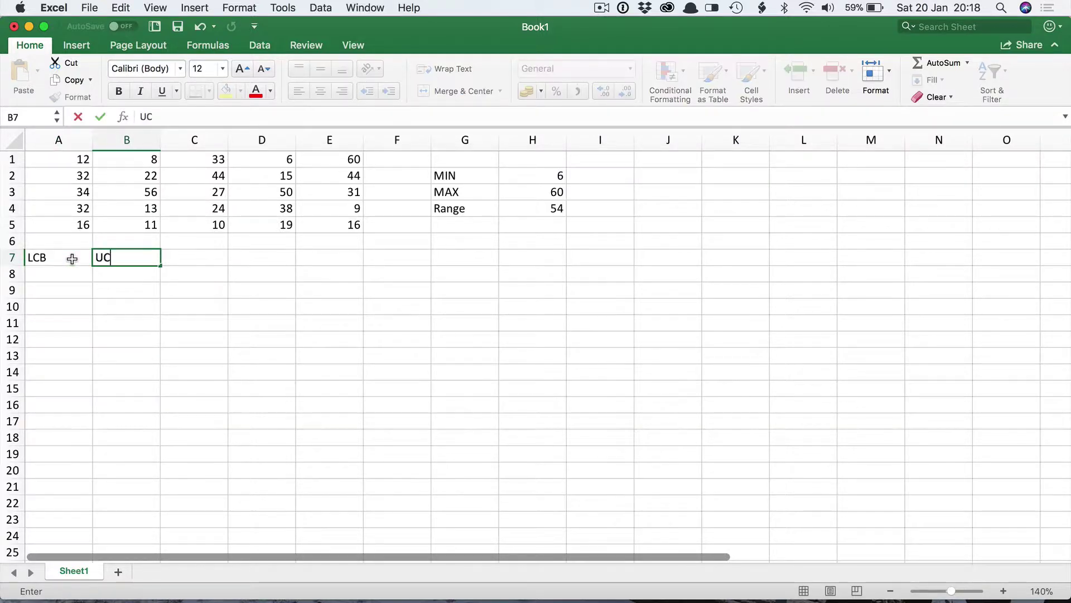
{"action": "type", "text": "B"}
{"action": "key", "text": "Tab"}
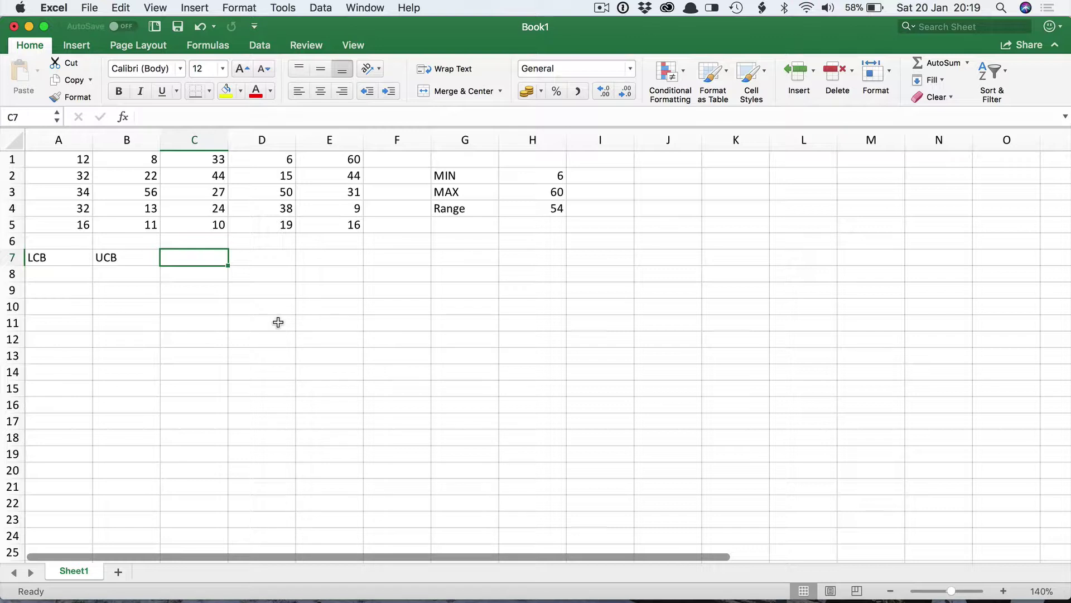
Enter the intervals 0–10 in row 8 and 10–20 in row 9.
{"action": "left_click", "coordinate": [73, 276]}
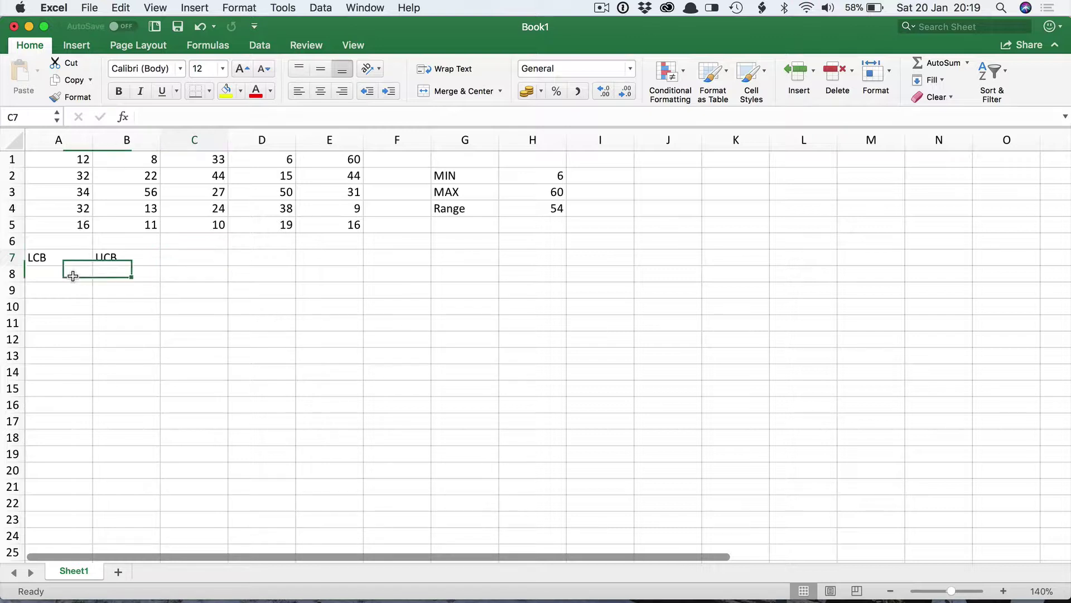
{"action": "type", "text": "0"}
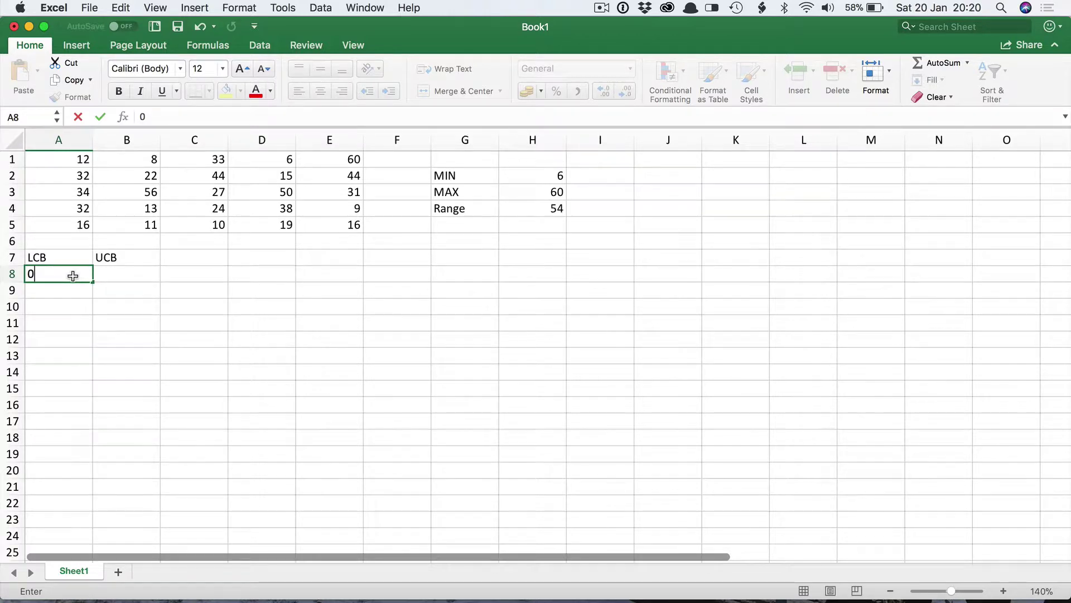
{"action": "key", "text": "Tab"}
{"action": "type", "text": "10"}
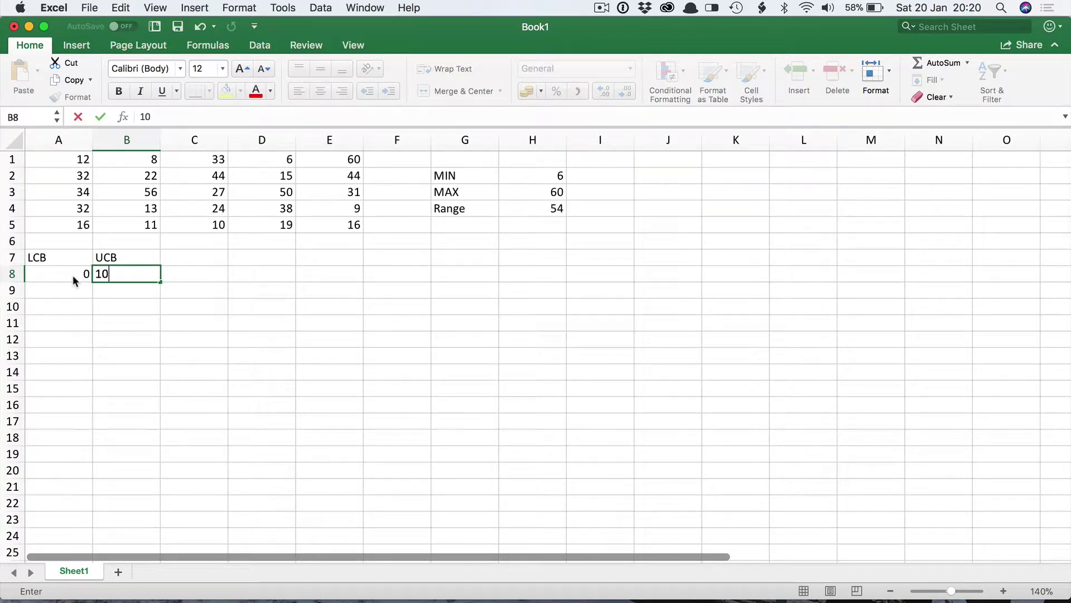
{"action": "key", "text": "Return"}
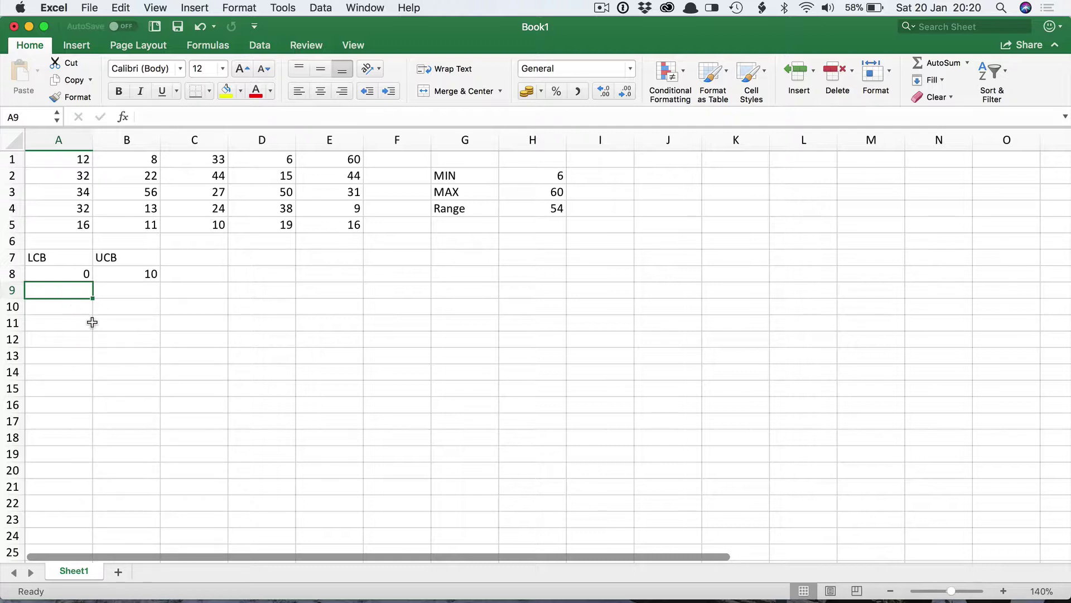
{"action": "type", "text": "10"}
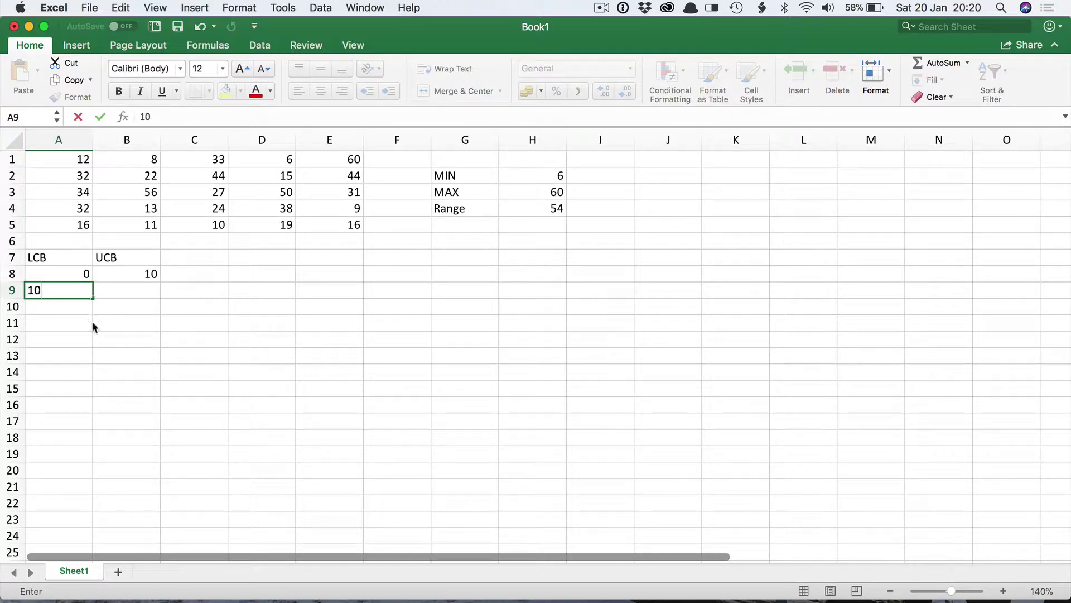
{"action": "key", "text": "Tab"}
{"action": "type", "text": "20"}
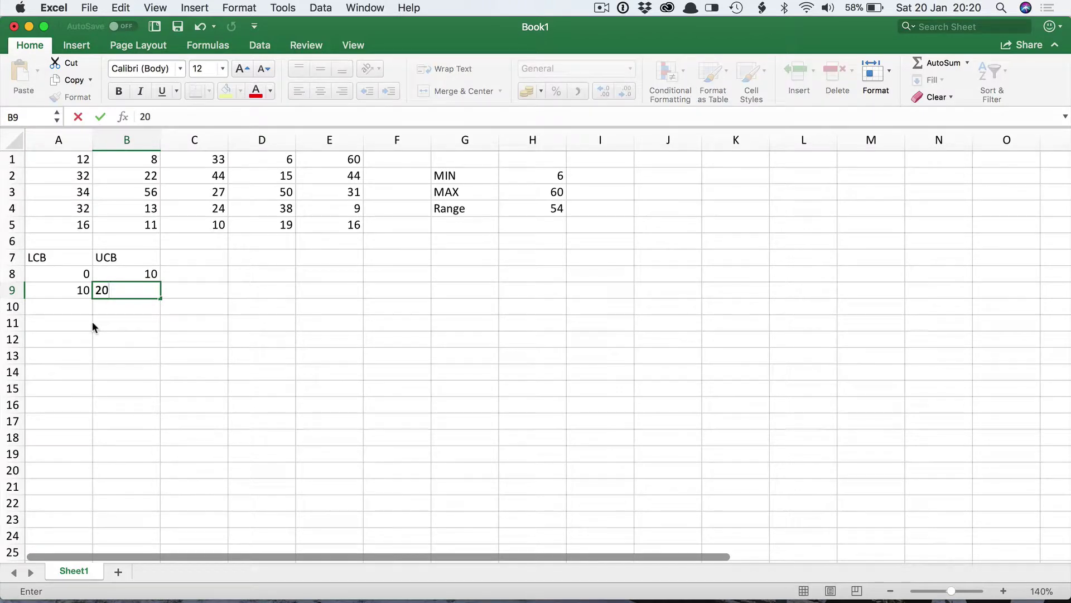
{"action": "key", "text": "Return"}
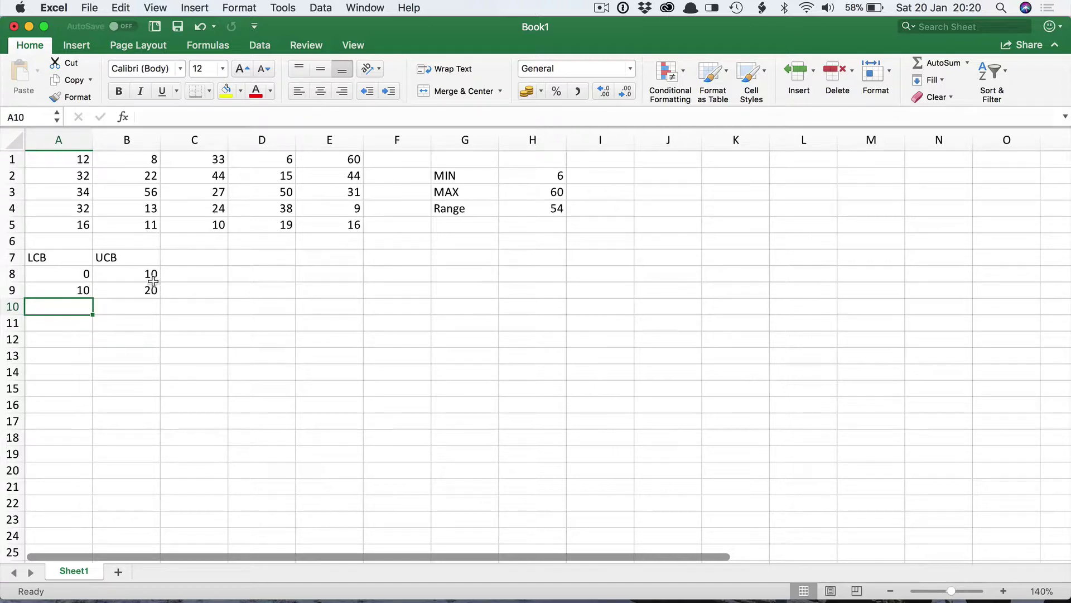
Fill the A8:B9 interval pattern down to row 13, ending at 50–60.
{"action": "left_click_drag", "start_coordinate": [61, 274], "coordinate": [139, 283]}
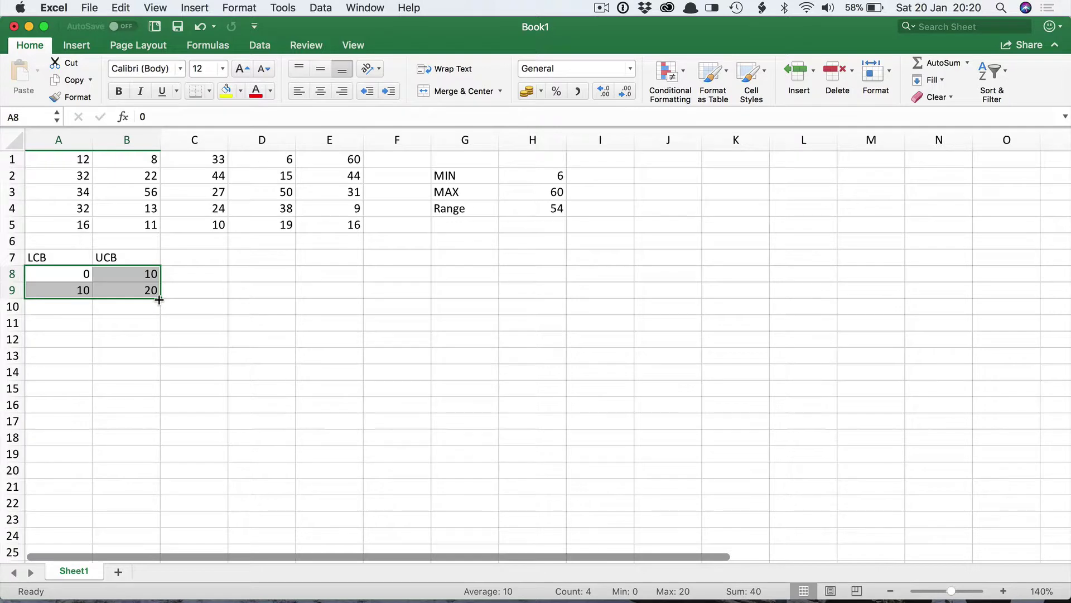
{"action": "left_click_drag", "start_coordinate": [159, 300], "coordinate": [161, 361]}
{"action": "left_click", "coordinate": [245, 319]}
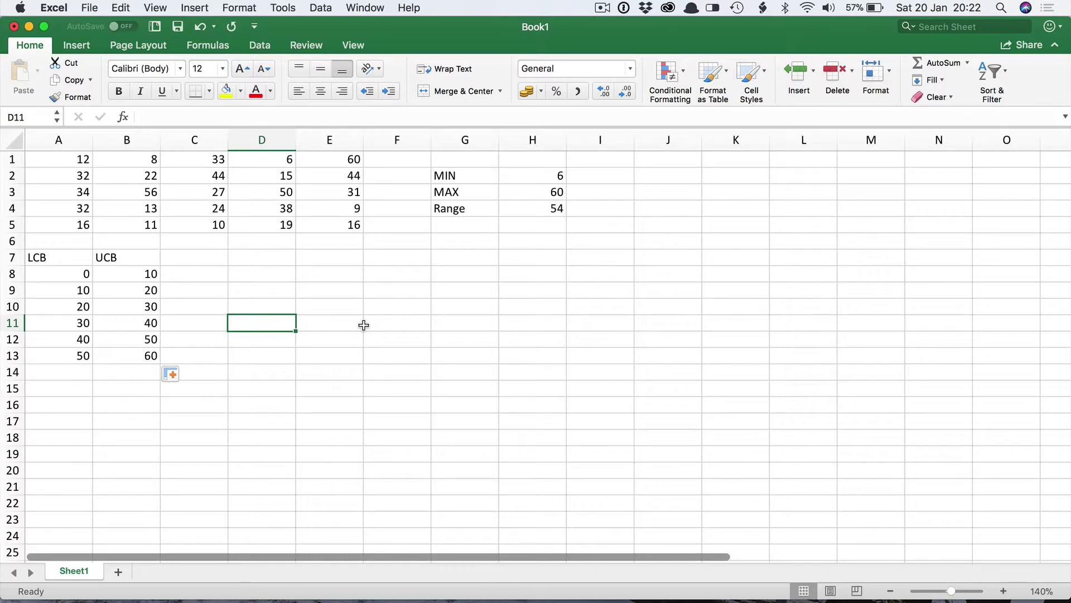
Enter the heading 'Freq(F)' in C7.
{"action": "left_click", "coordinate": [188, 258]}
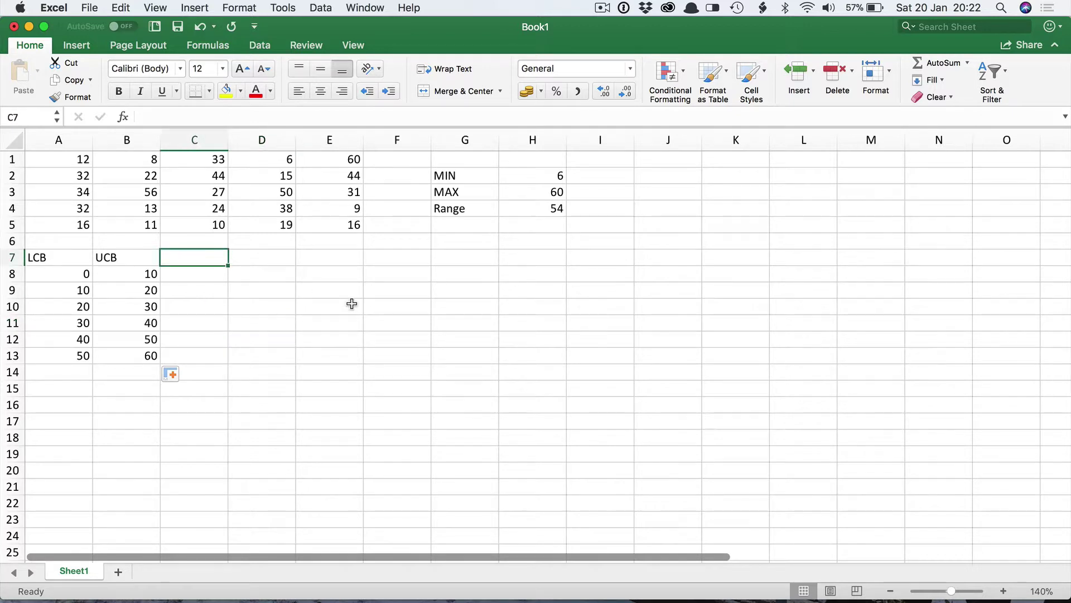
{"action": "type", "text": "Freq"}
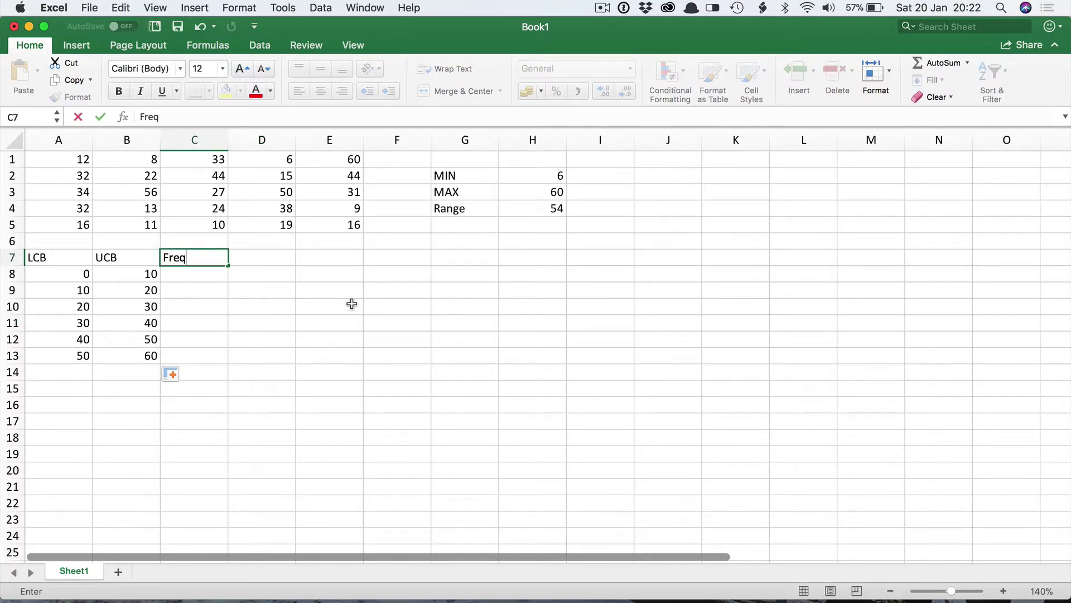
{"action": "type", "text": "(F)"}
{"action": "key", "text": "Return"}
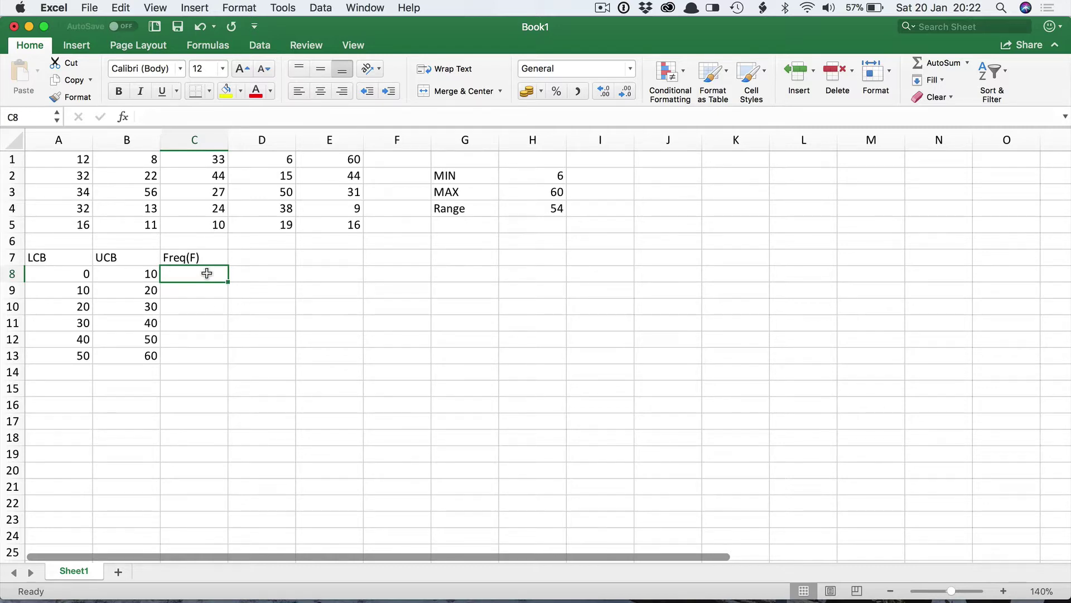
Type =FREQUENCY(A1:E5,B8:B13) into the selected range C8:C13.
{"action": "left_click_drag", "start_coordinate": [192, 273], "coordinate": [193, 352]}
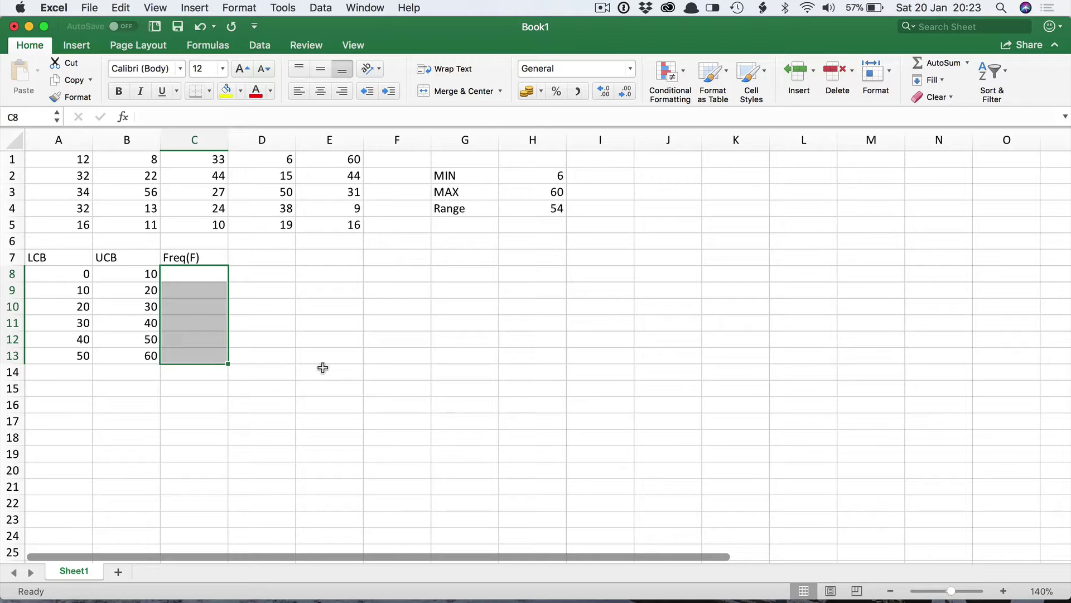
{"action": "type", "text": "=f"}
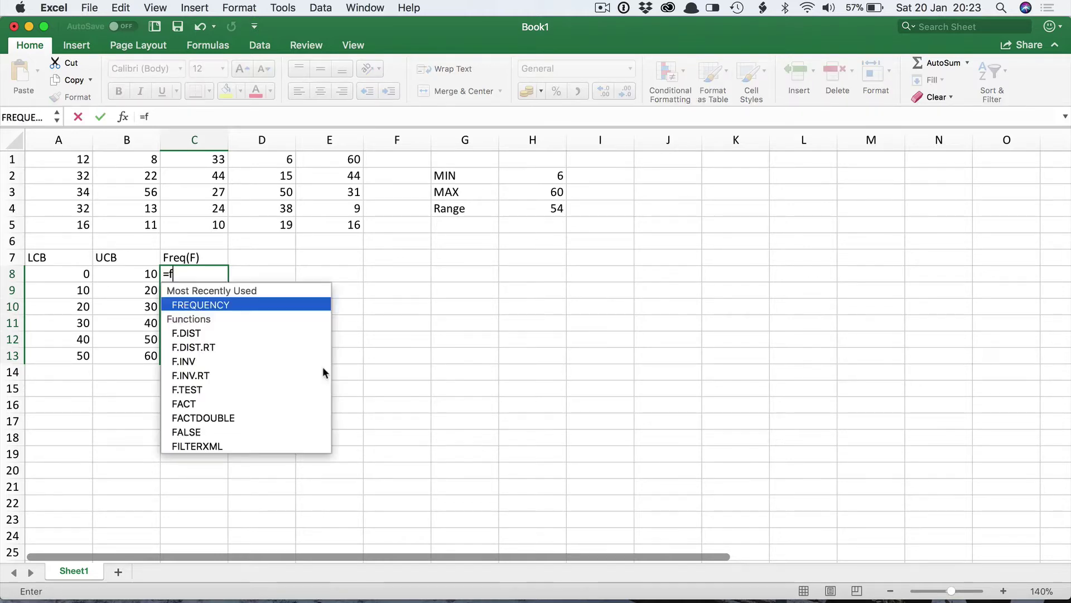
{"action": "type", "text": "re"}
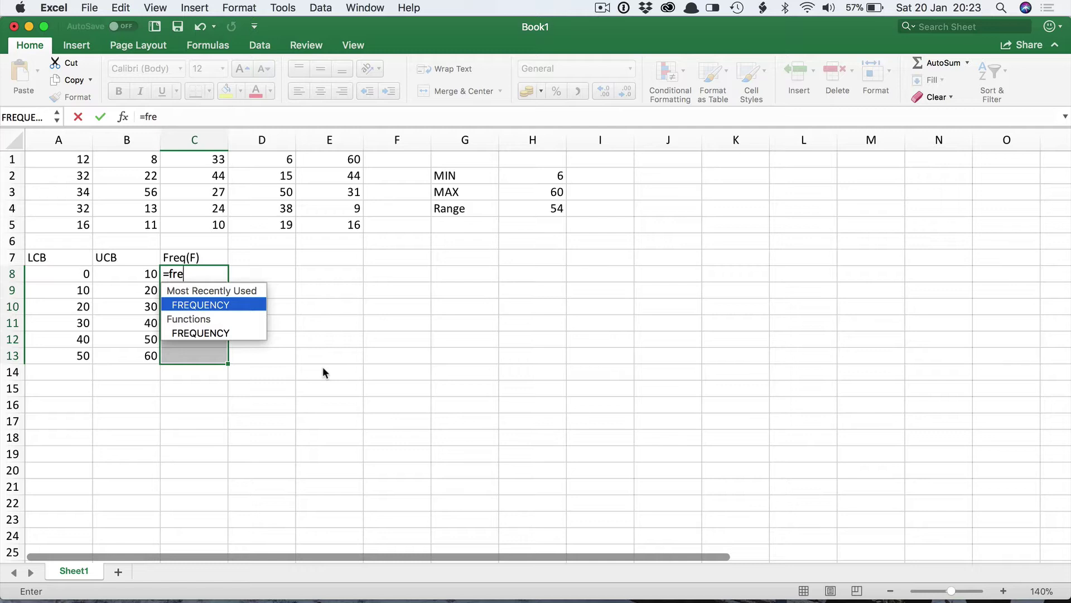
{"action": "type", "text": "q"}
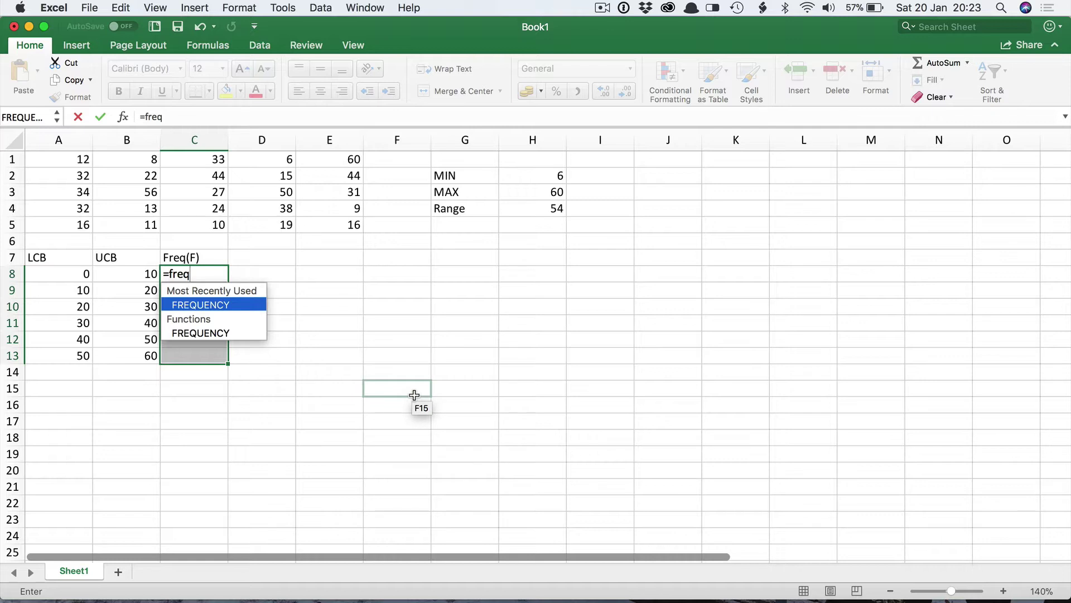
{"action": "key", "text": "Tab"}
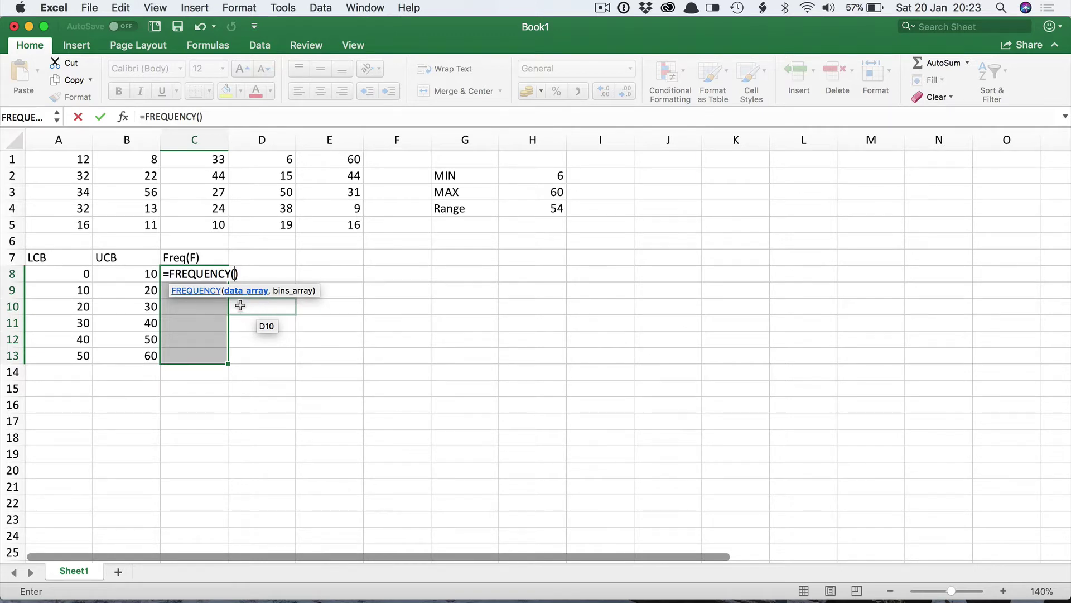
{"action": "left_click", "coordinate": [78, 166]}
{"action": "left_click_drag", "start_coordinate": [79, 165], "coordinate": [354, 232]}
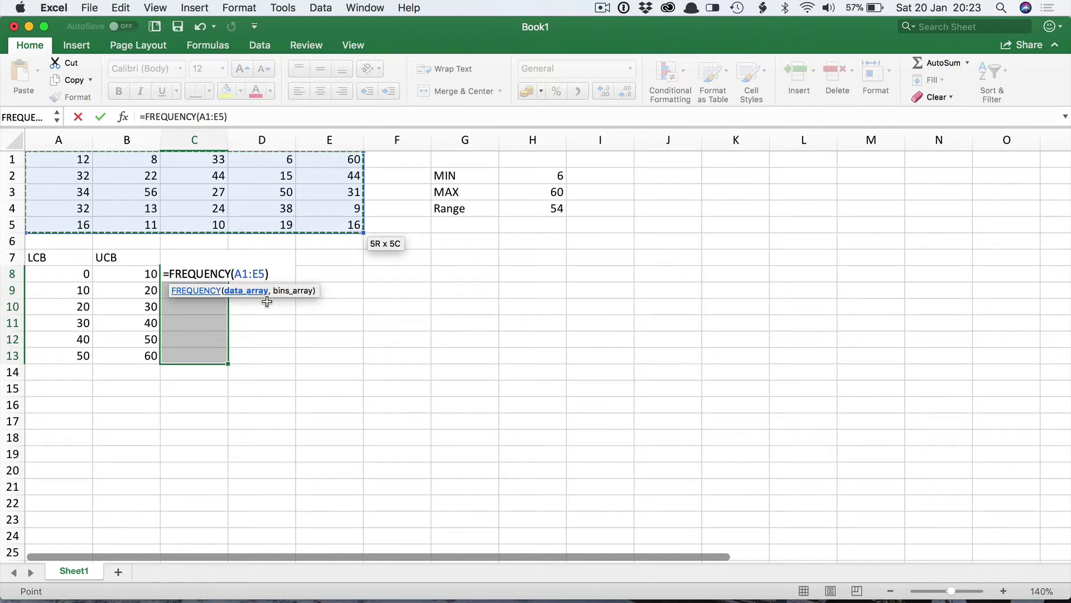
{"action": "type", "text": ","}
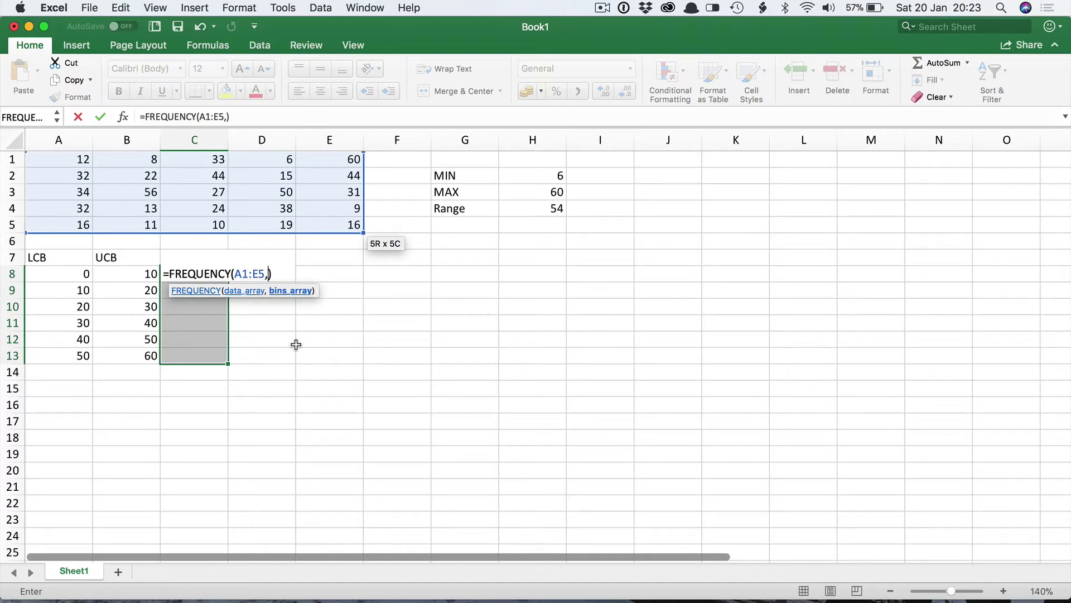
{"action": "left_click", "coordinate": [130, 277]}
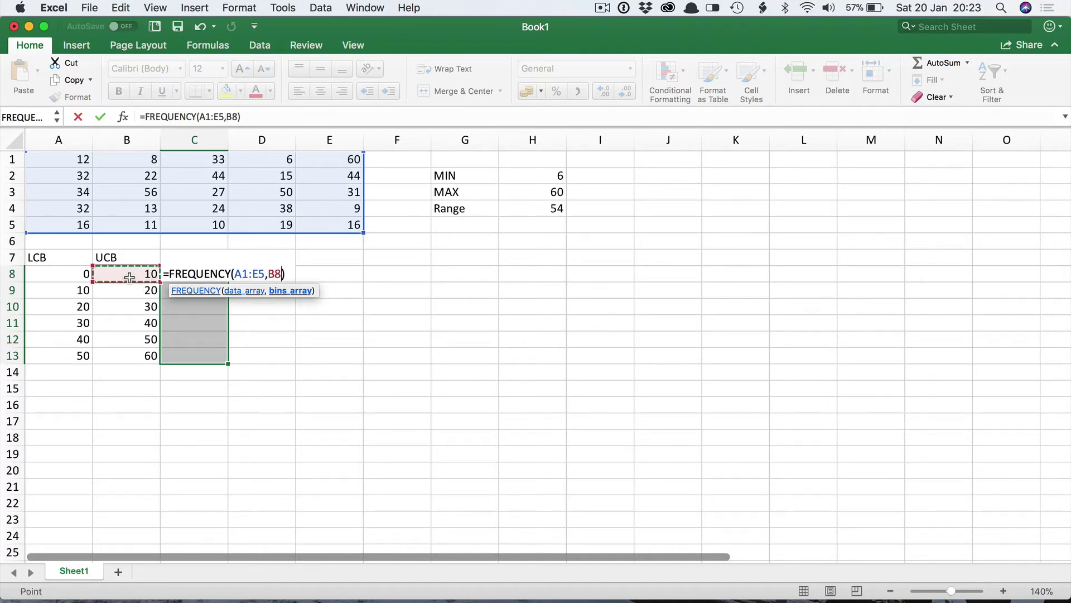
{"action": "left_click_drag", "start_coordinate": [129, 277], "coordinate": [132, 351]}
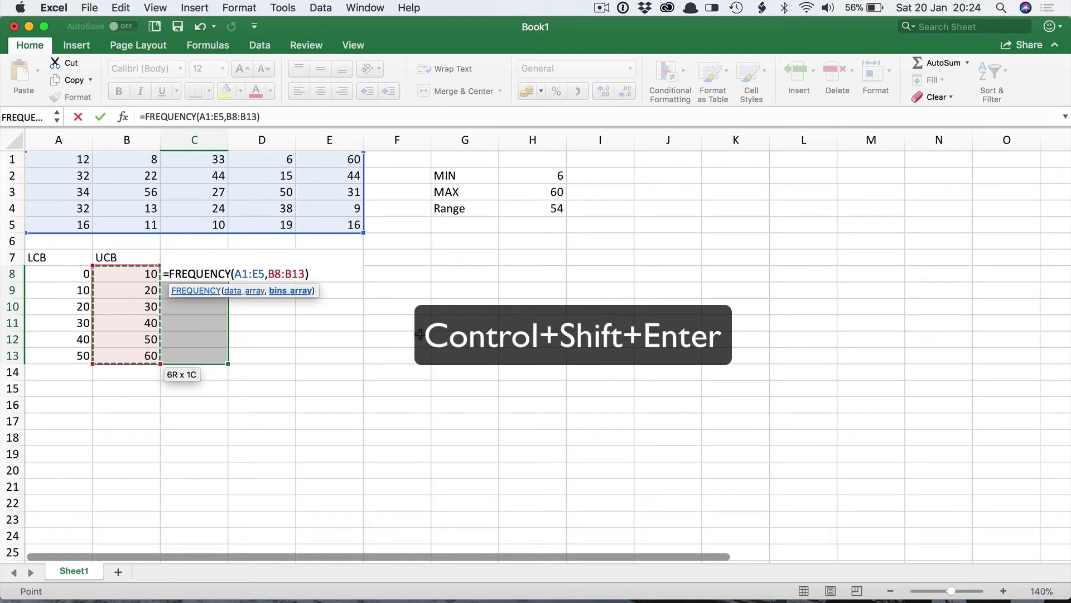
{"action": "key", "text": "ctrl+shift+Return"}
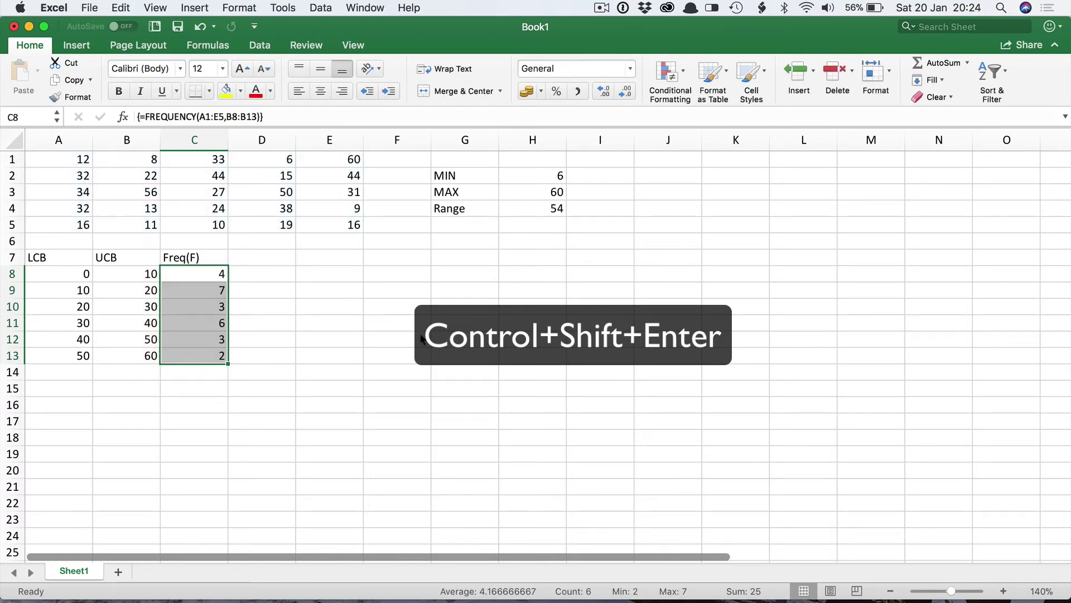
{"action": "left_click", "coordinate": [398, 325]}
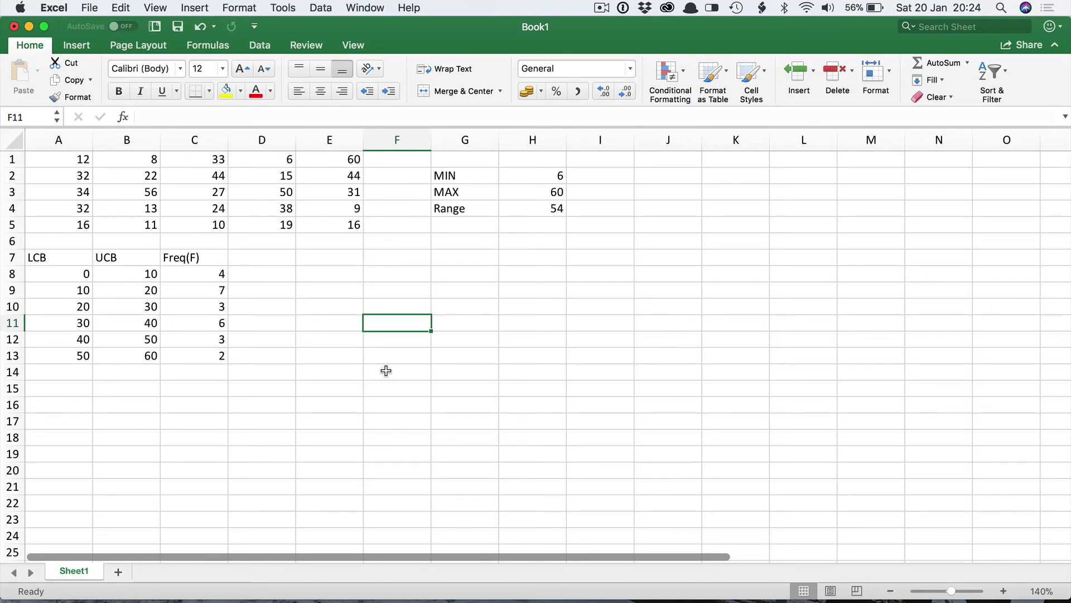
{"action": "left_click", "coordinate": [197, 374]}
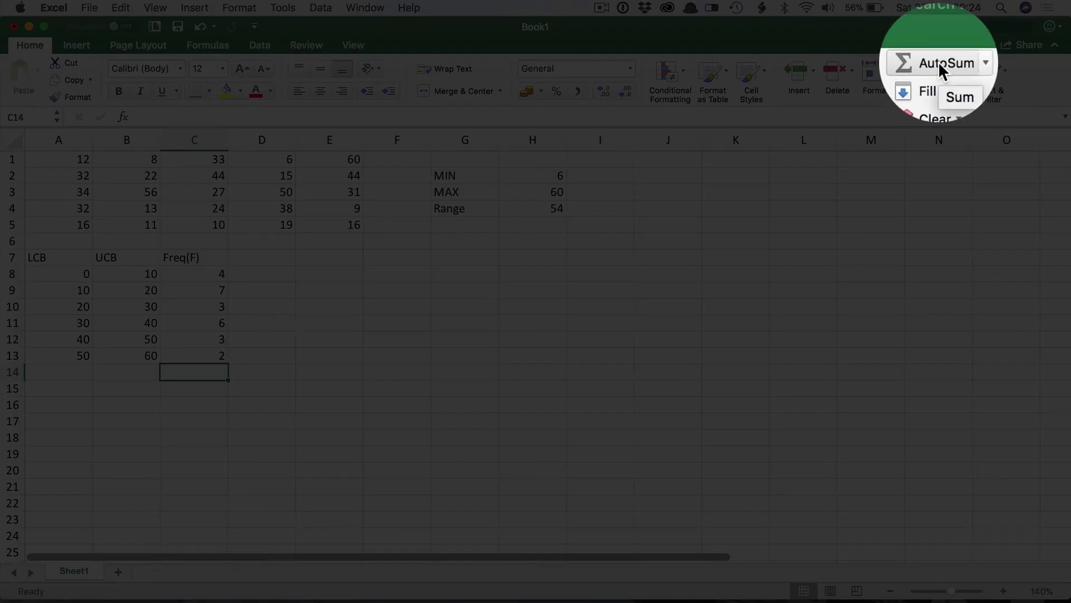
Total the frequencies in C14 with =SUM(C8:C13), showing 25 in red font.
{"action": "left_click", "coordinate": [939, 61]}
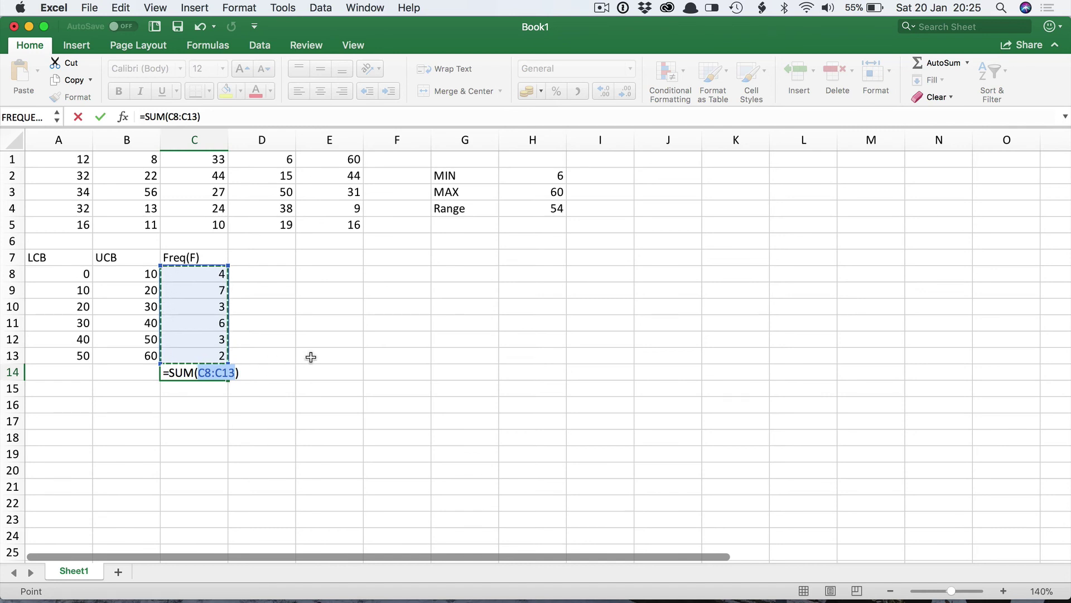
{"action": "key", "text": "Return"}
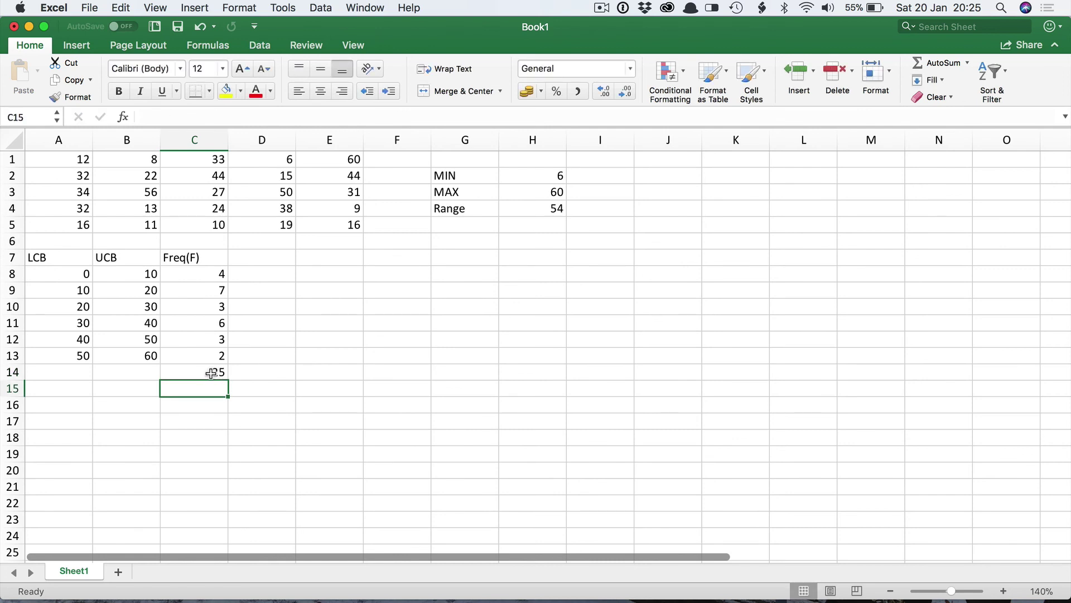
{"action": "left_click", "coordinate": [207, 373]}
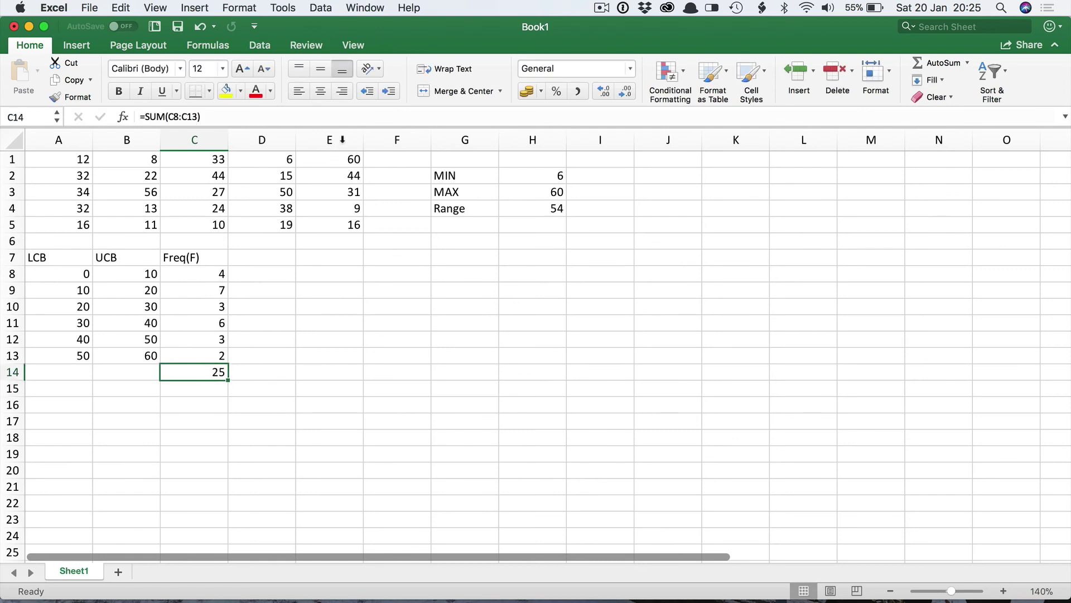
{"action": "left_click", "coordinate": [257, 92]}
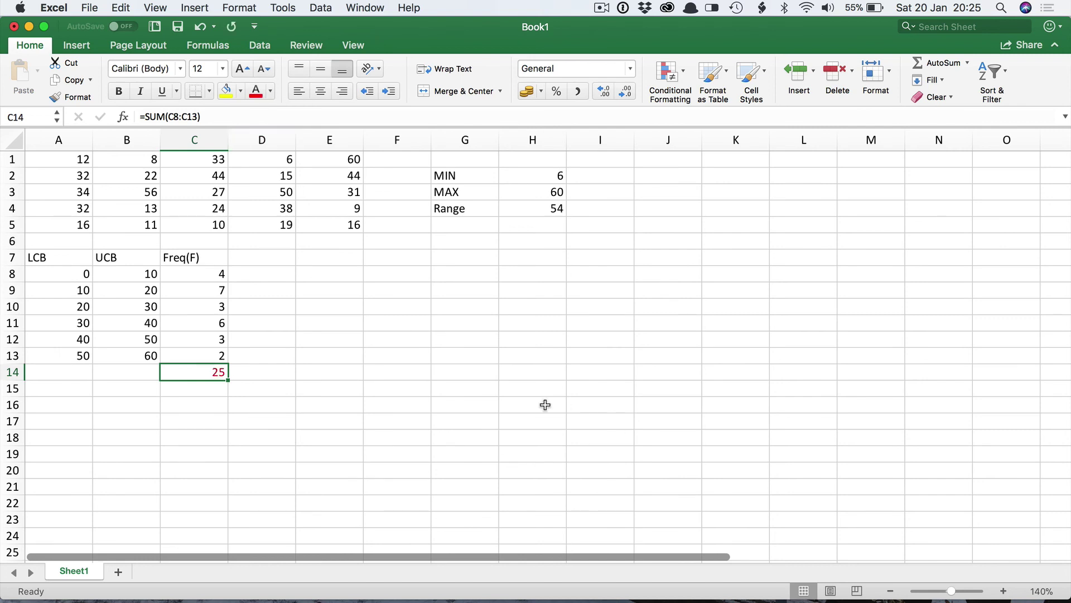